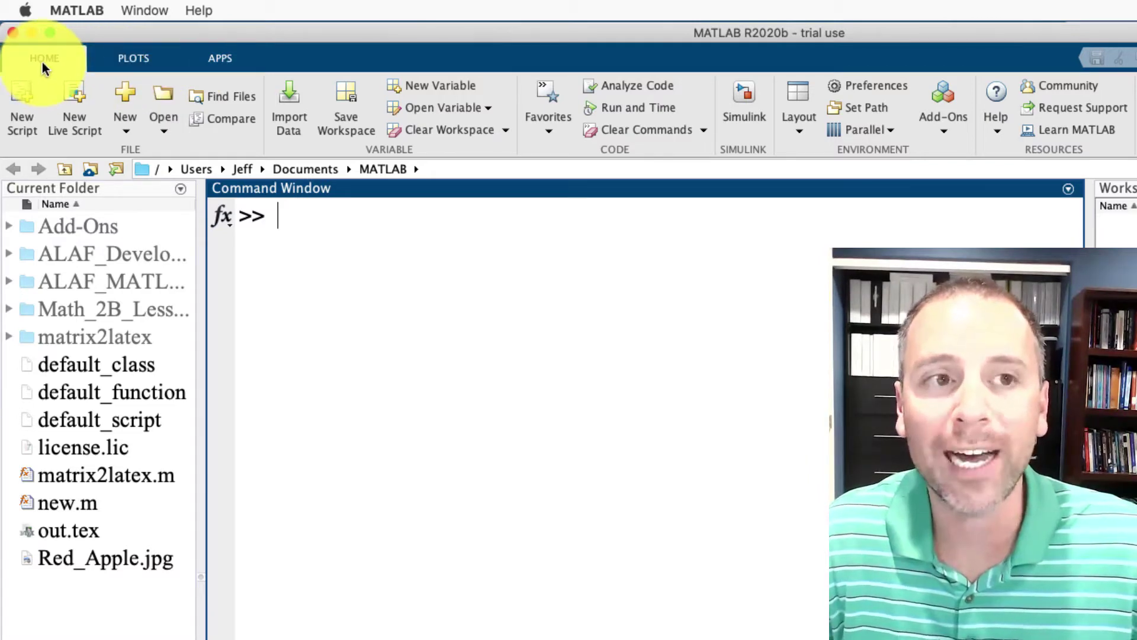
Step: Browse the plot and app galleries, then return to the Home tools
left_click(110, 60)
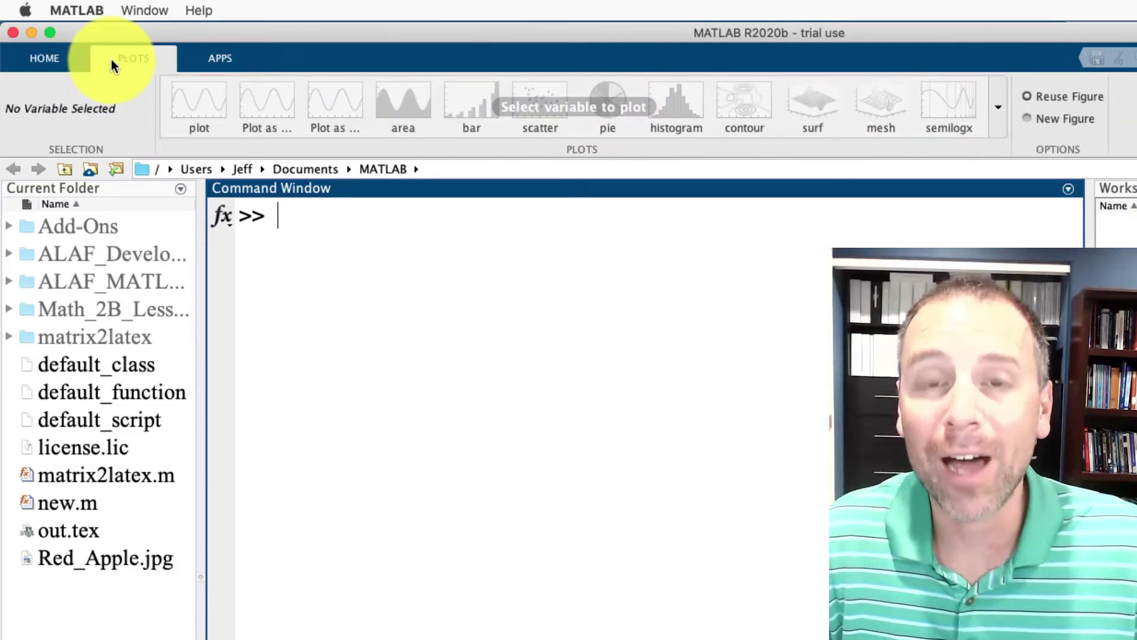
left_click(240, 54)
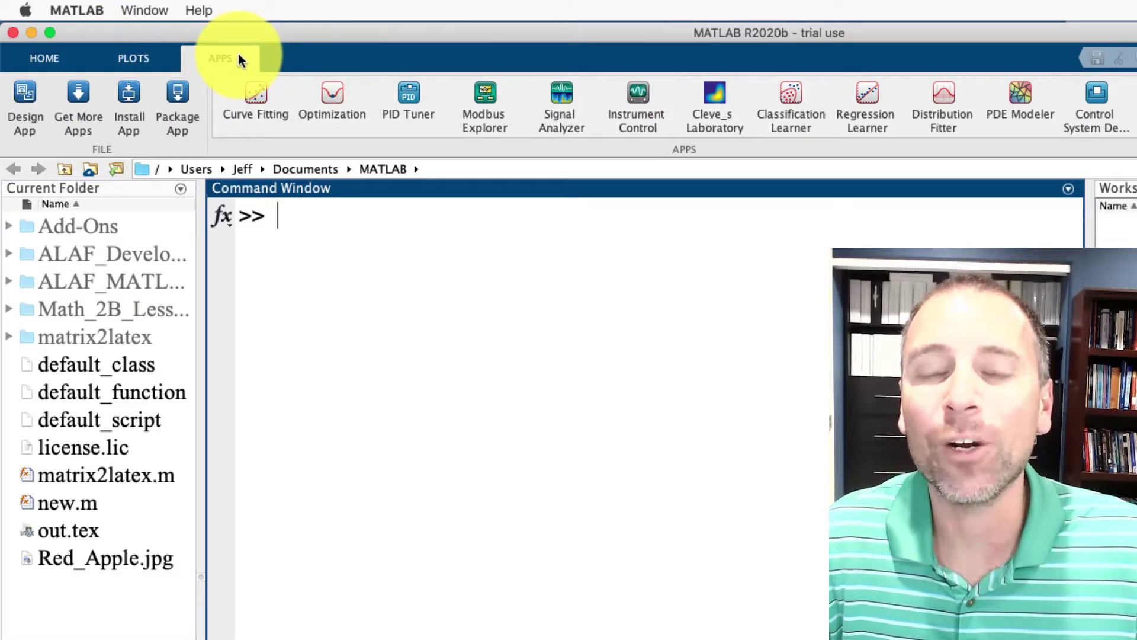
left_click(76, 58)
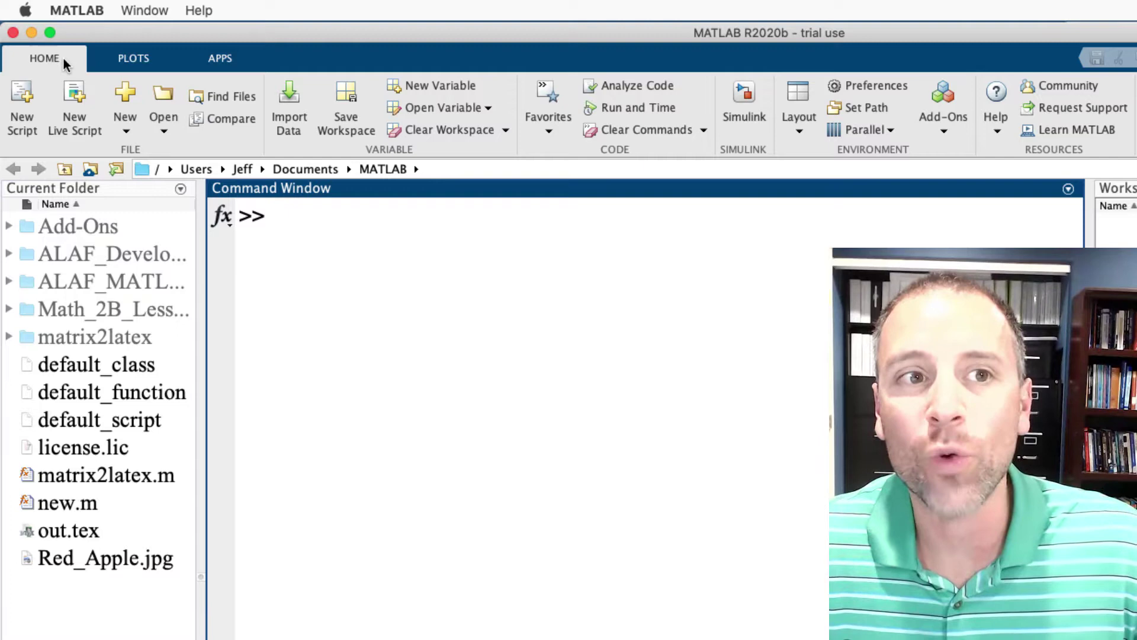
left_click(138, 57)
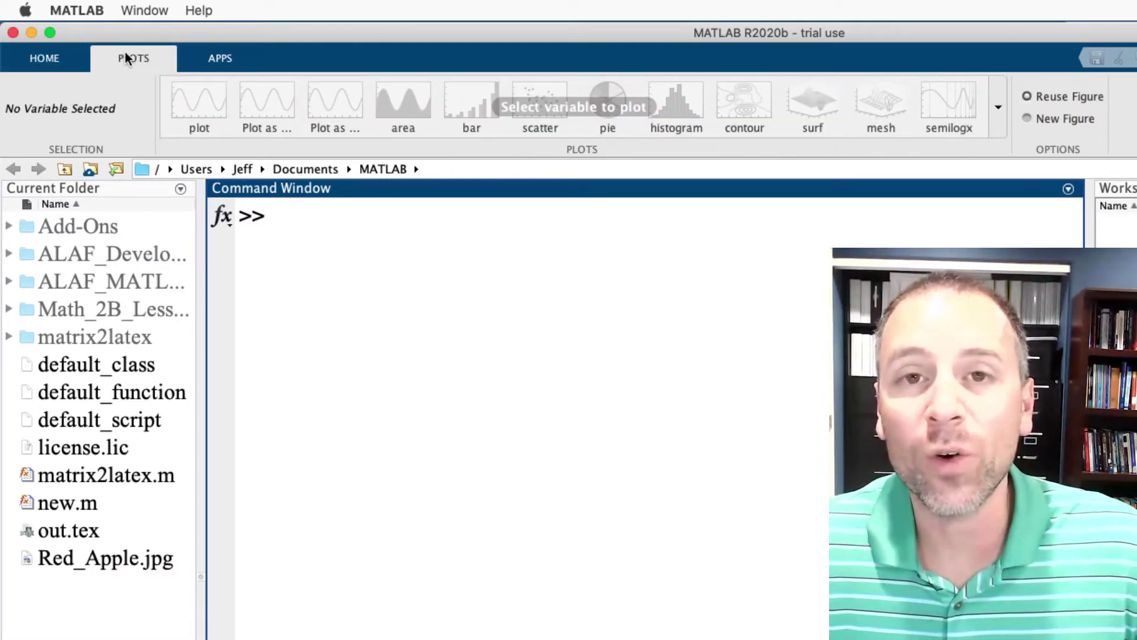
left_click(55, 52)
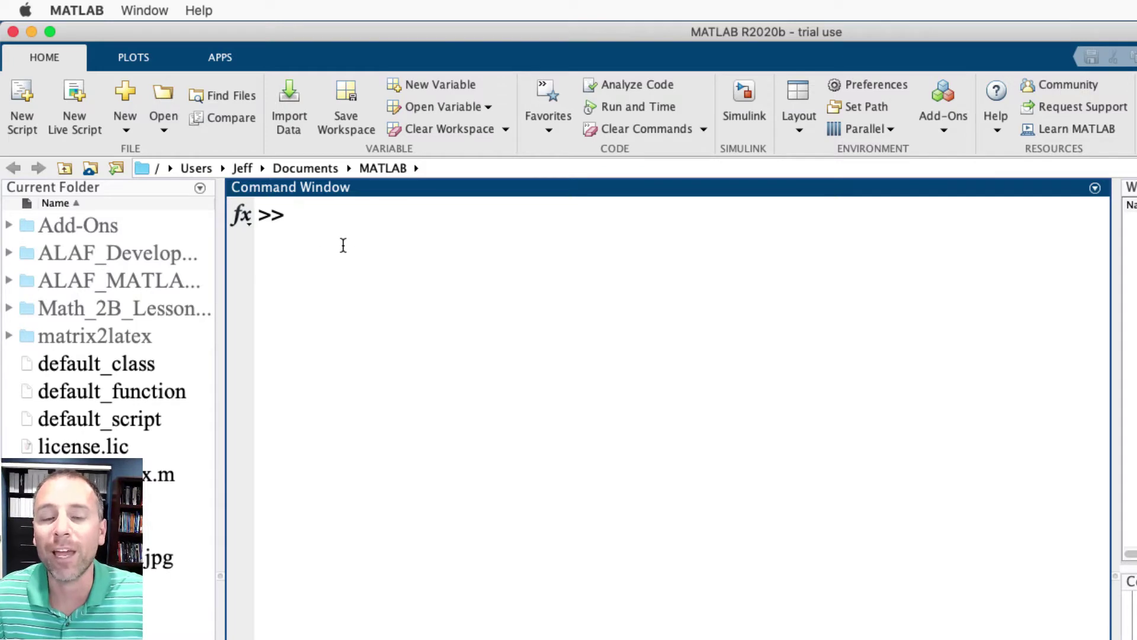
Step: Look through the New menu's file types, including System Object and Project
left_click(20, 125)
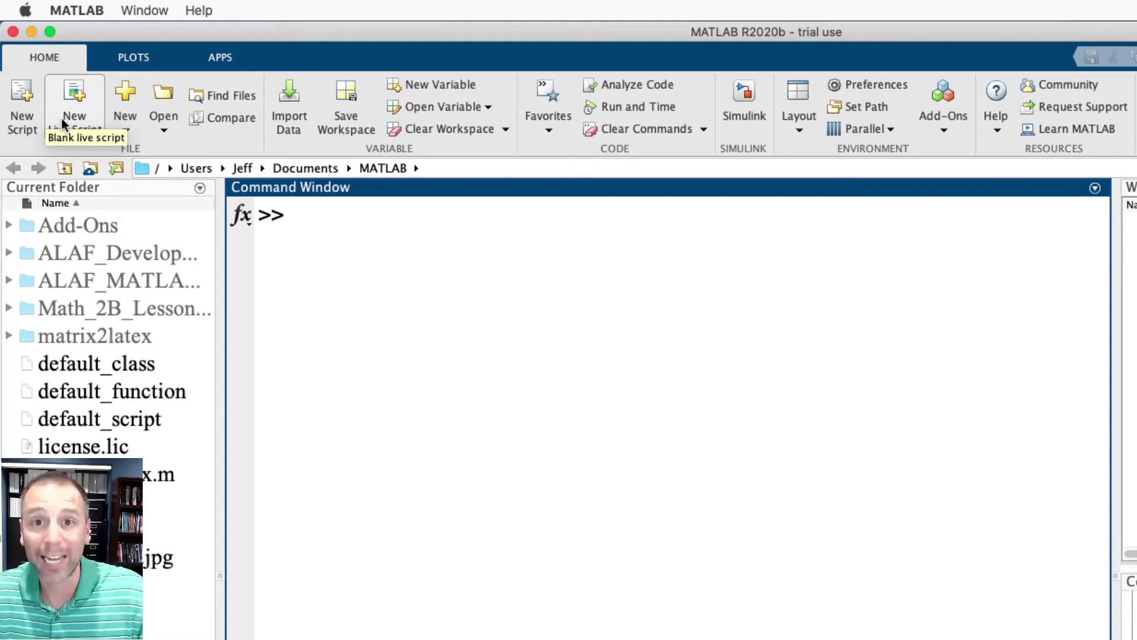
left_click(126, 131)
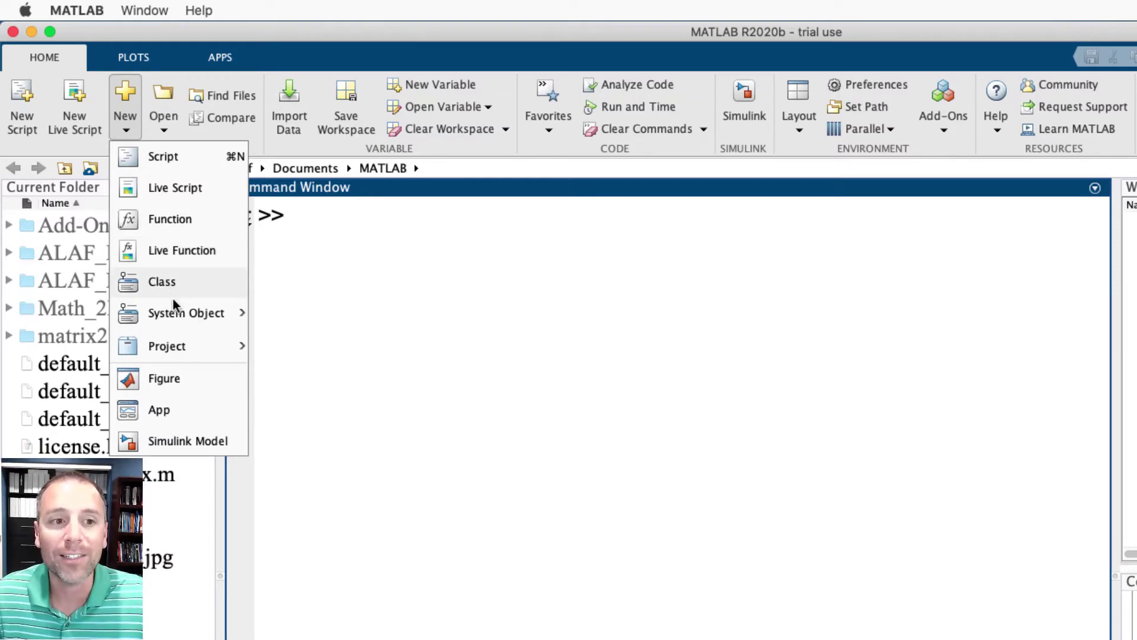
mouse_move(175, 306)
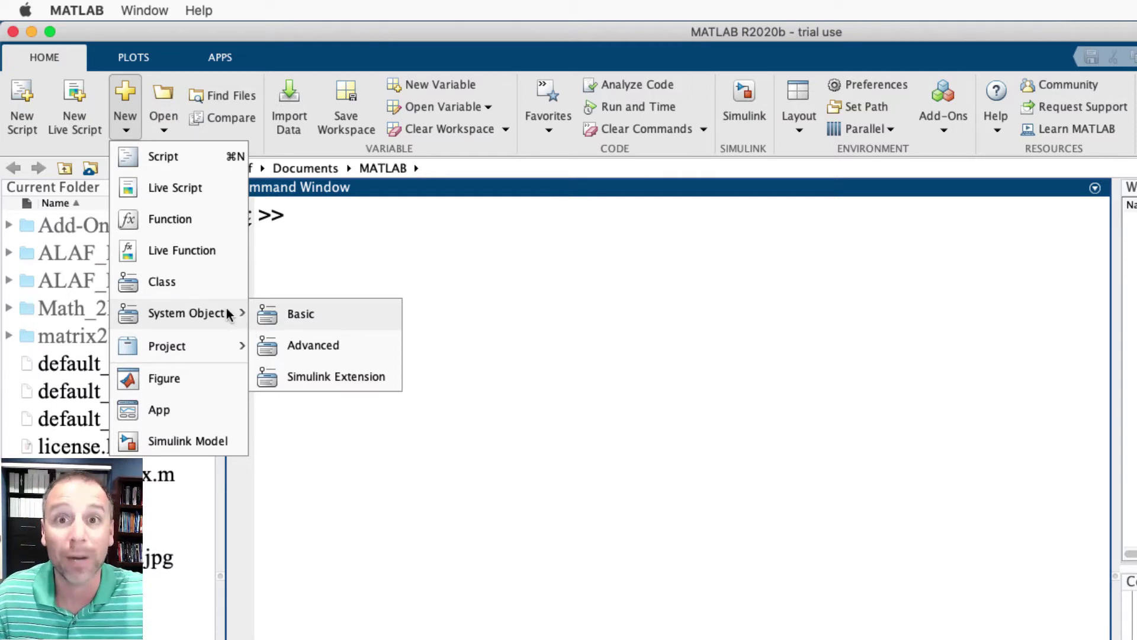
mouse_move(223, 344)
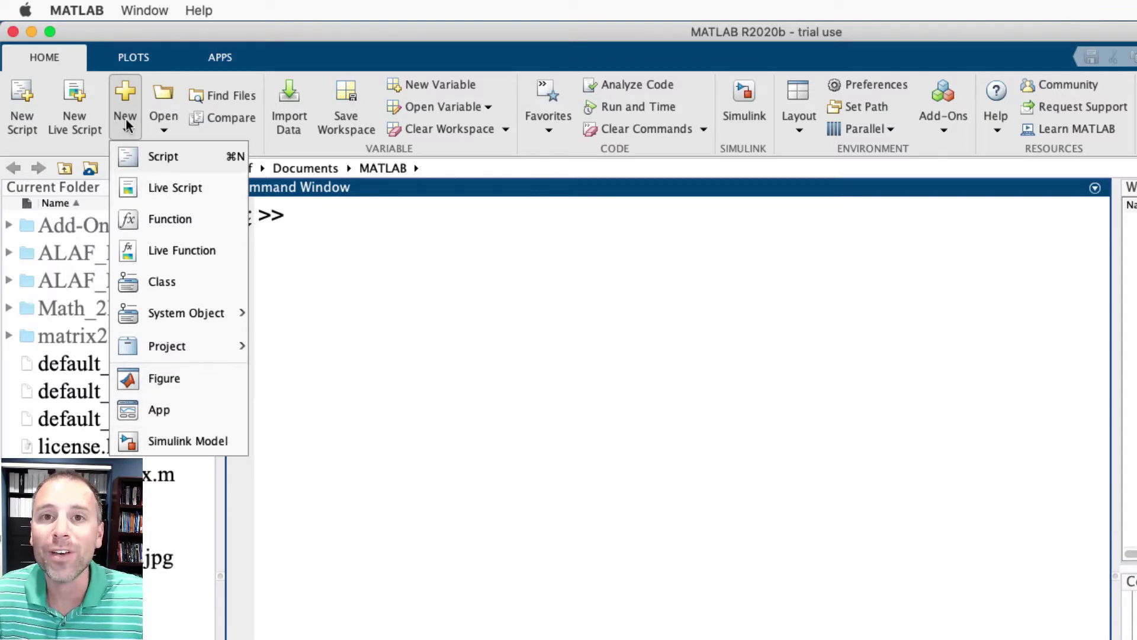
Step: Show the recent files, then view and close the Find Files and Compare dialogs
left_click(166, 130)
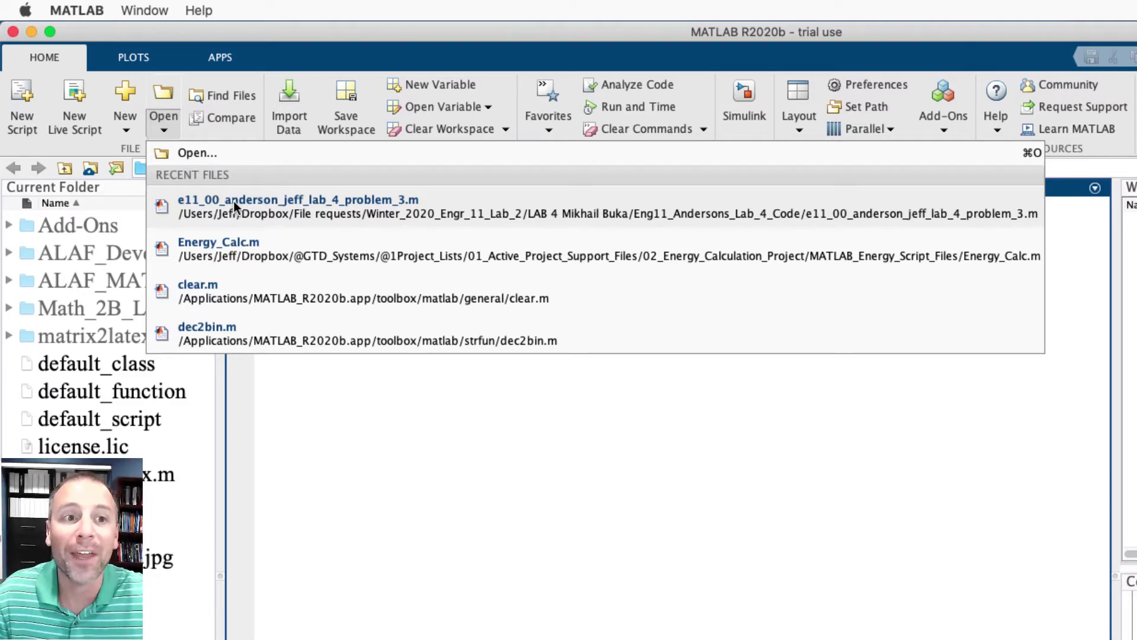
left_click(209, 95)
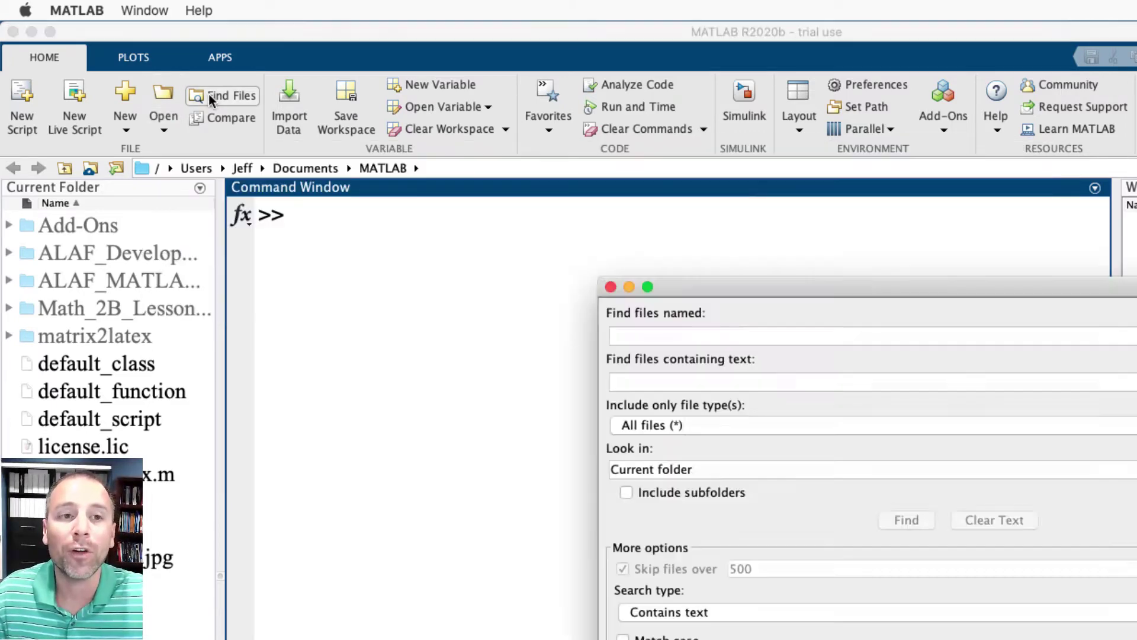
left_click_drag(731, 290, 364, 205)
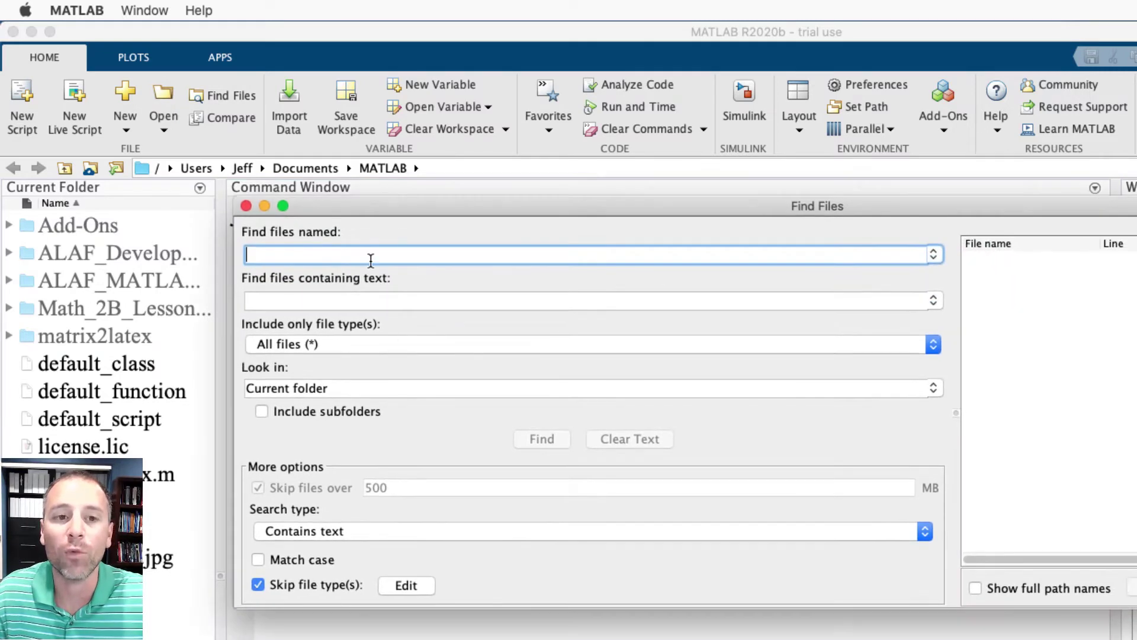
left_click(246, 207)
left_click(233, 118)
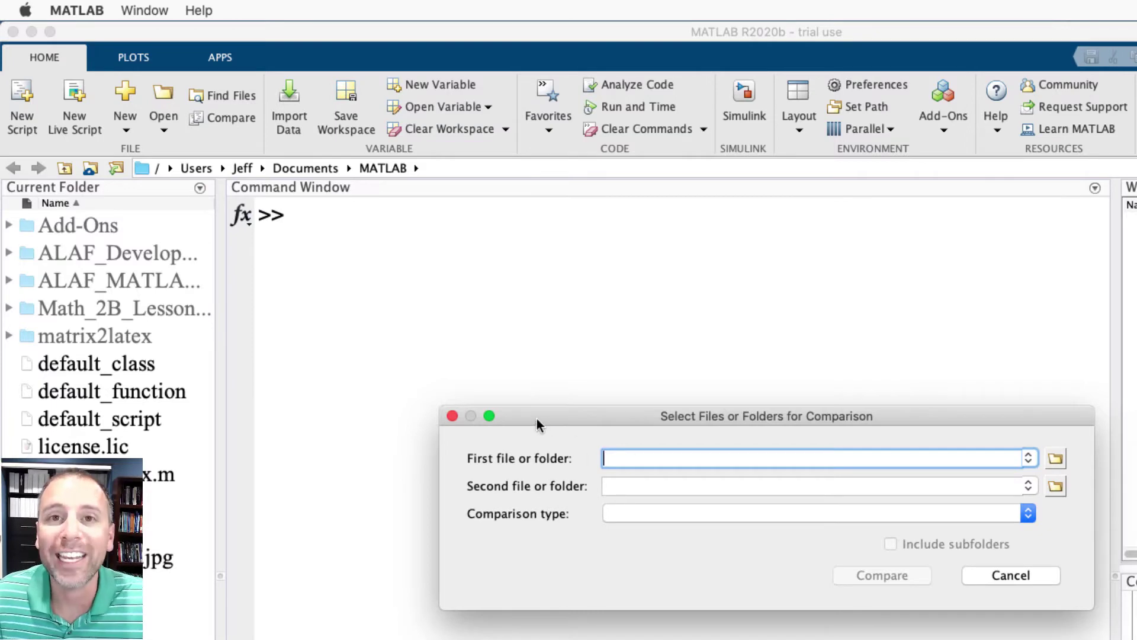
left_click(452, 416)
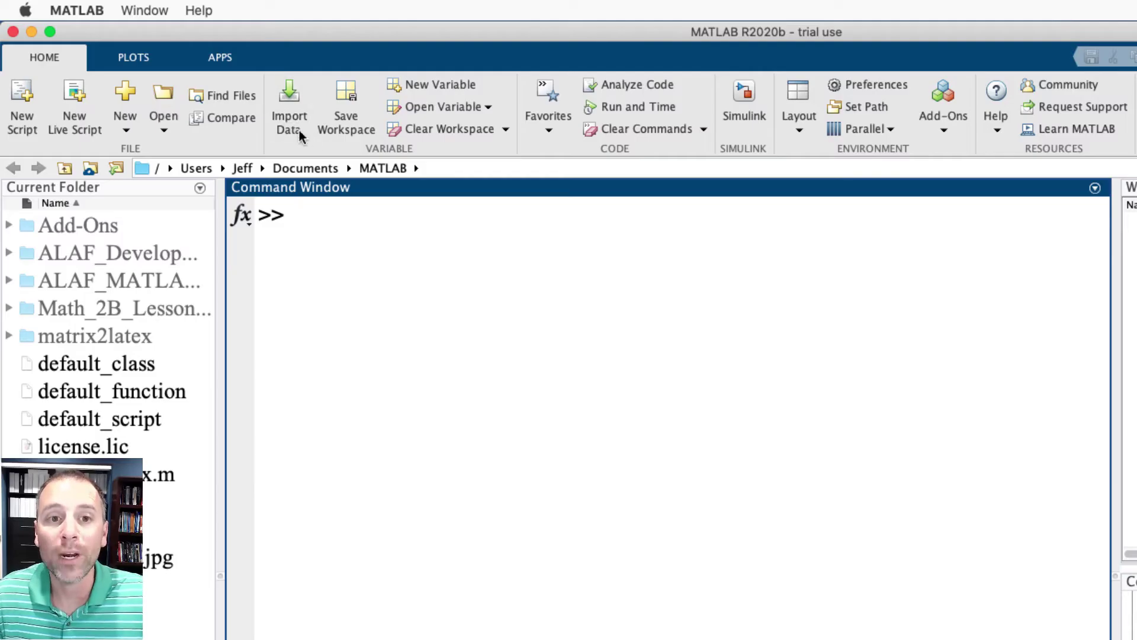
left_click(288, 116)
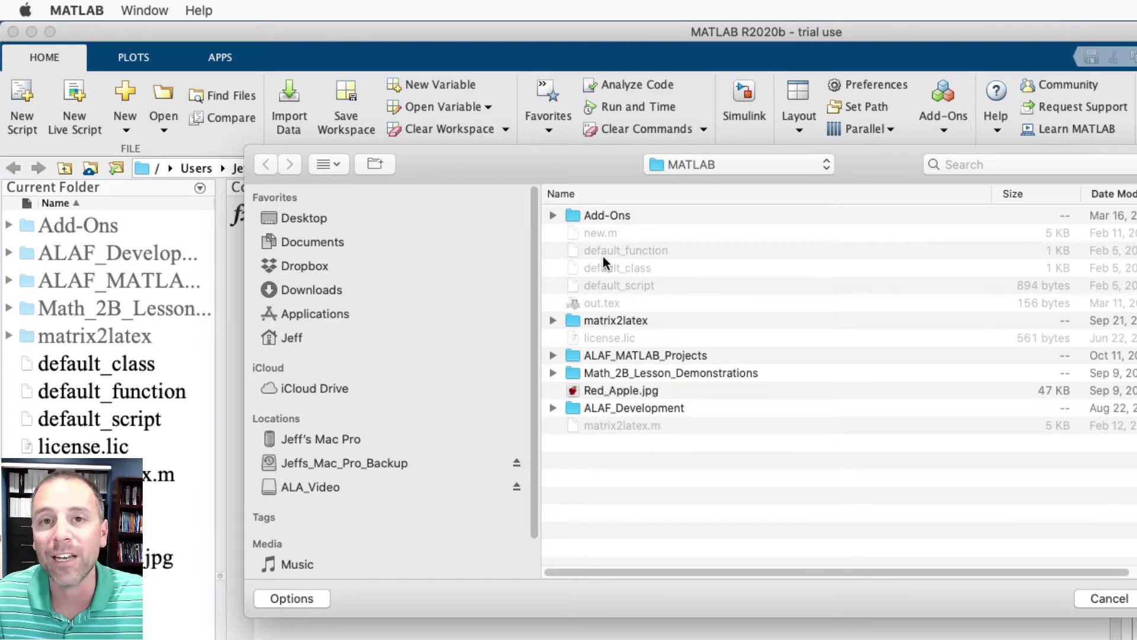
key("Escape")
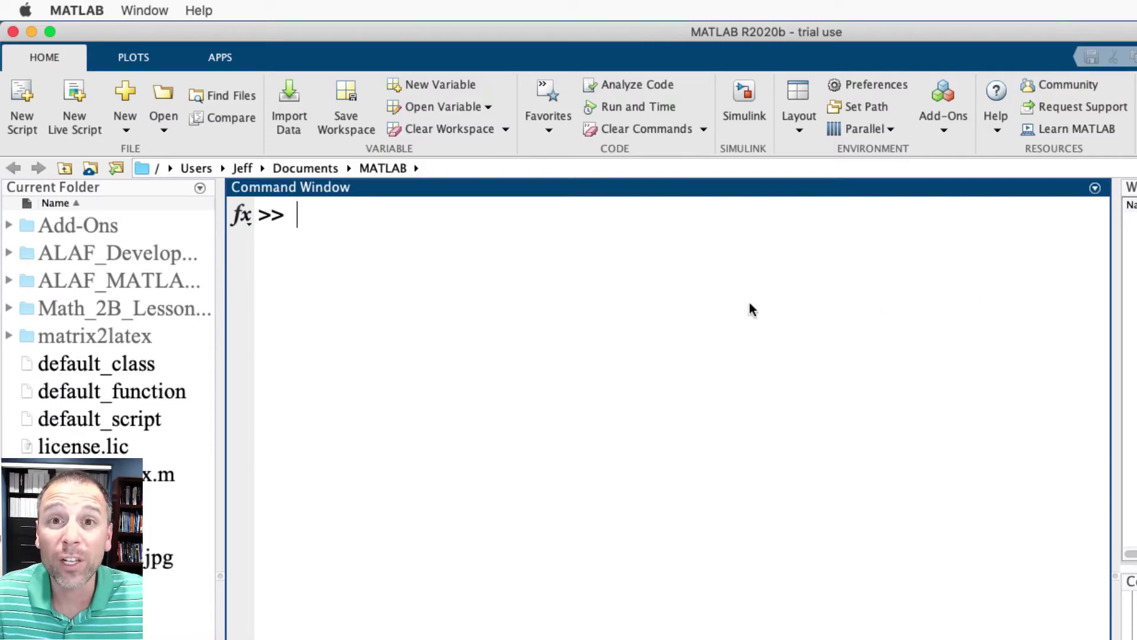
left_click(335, 90)
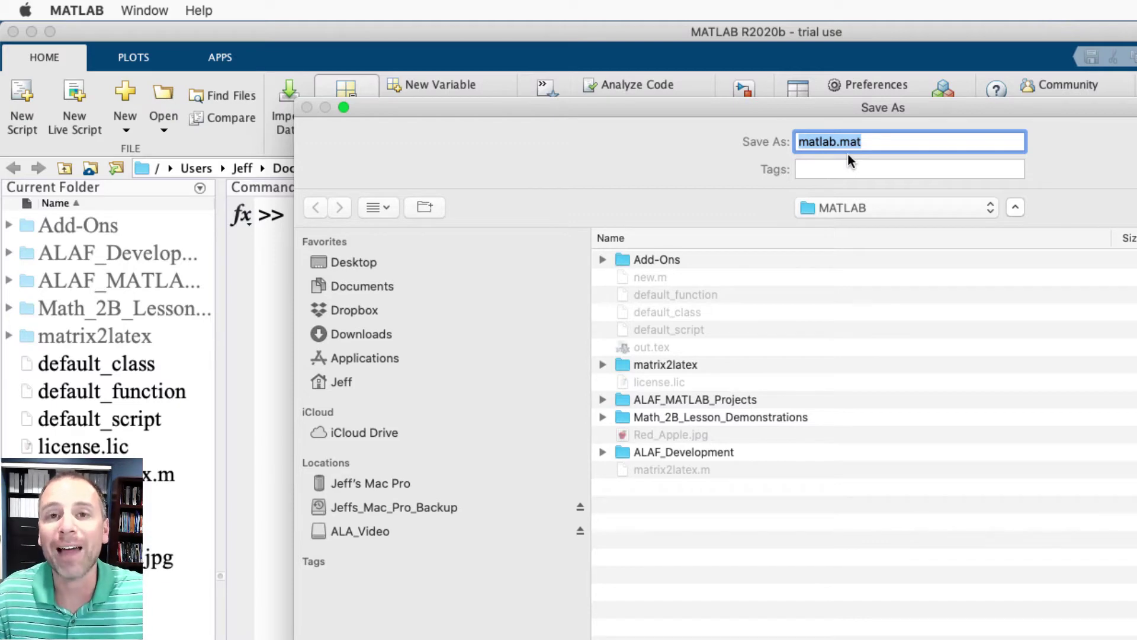
key("Return")
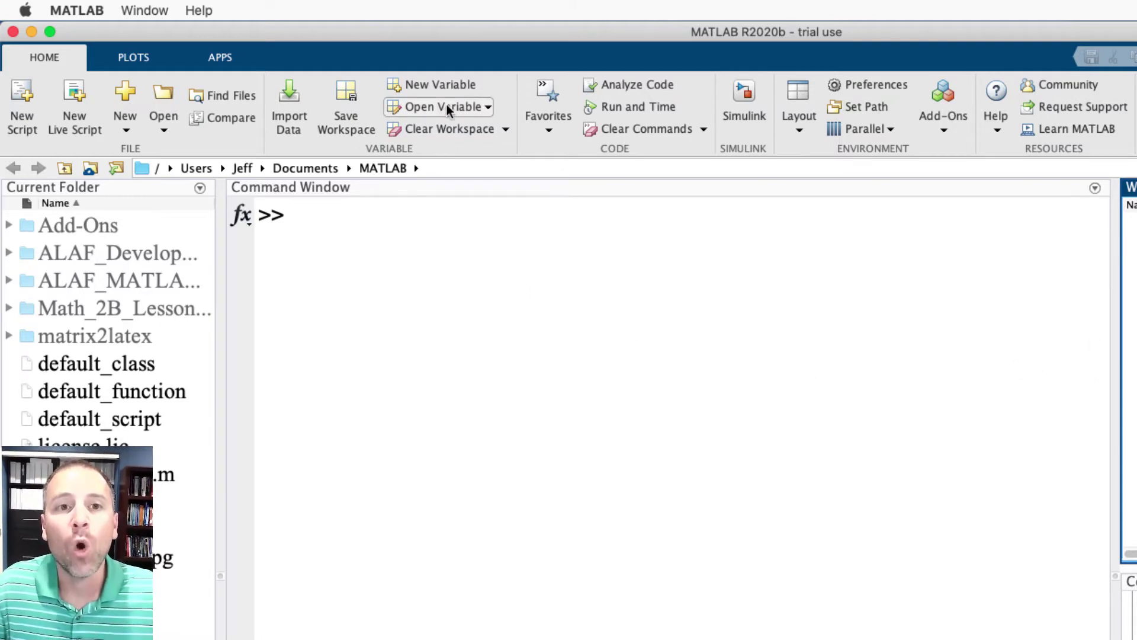
Step: Create a new 4x3 variable with 5 in row 4, column 3
left_click(439, 86)
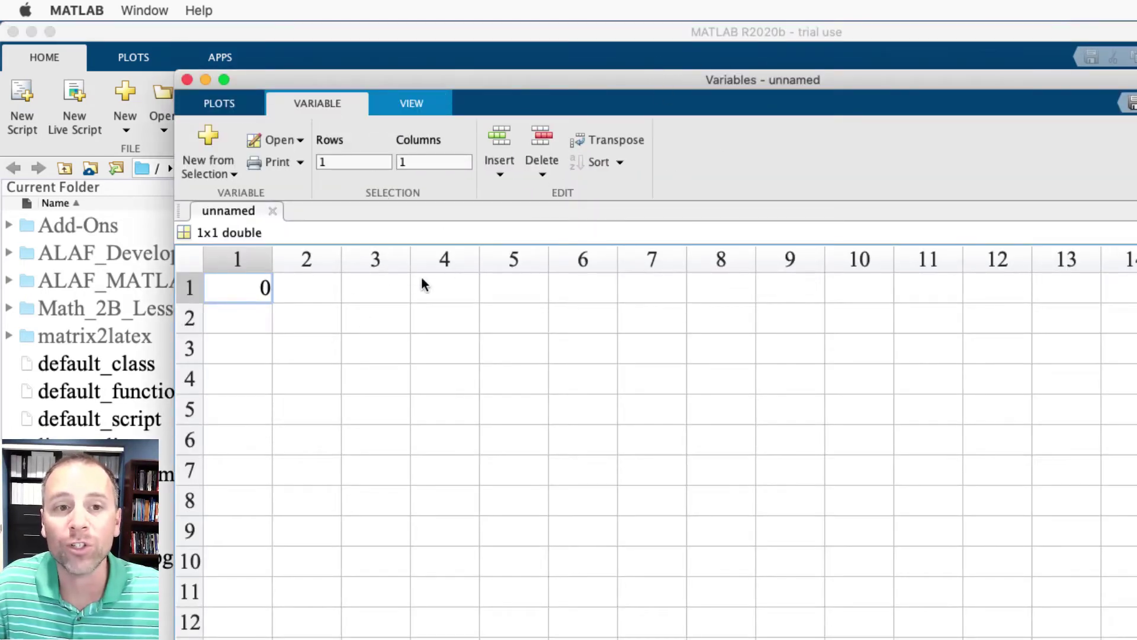
left_click(316, 295)
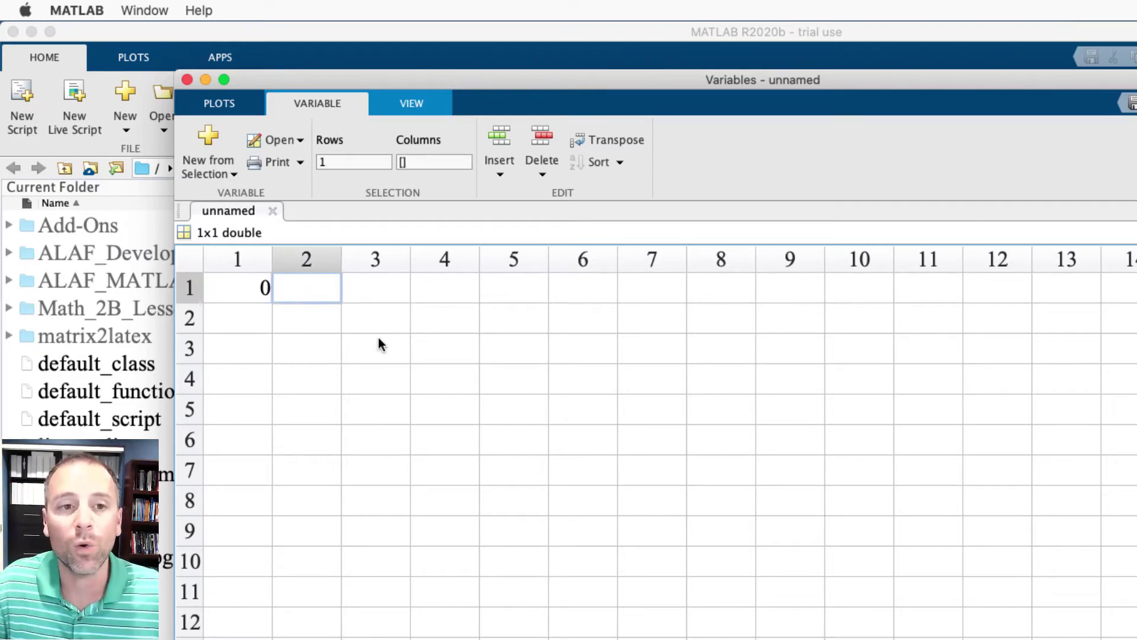
left_click(378, 373)
key("Down")
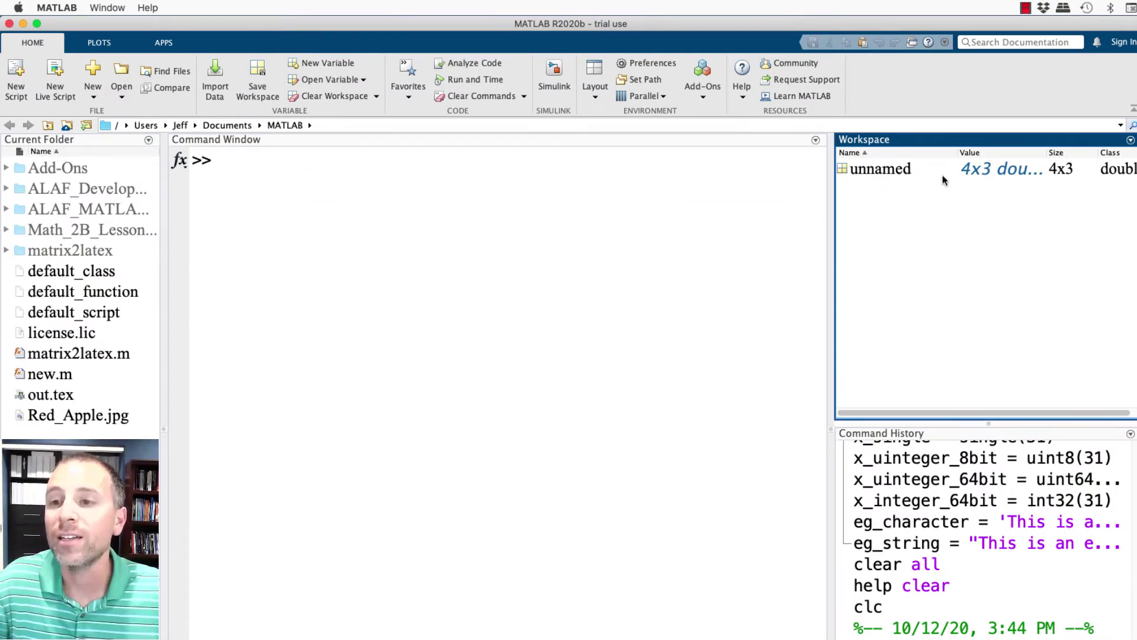
Step: Display the unnamed matrix in the Command Window
left_click(909, 173)
left_click(749, 214)
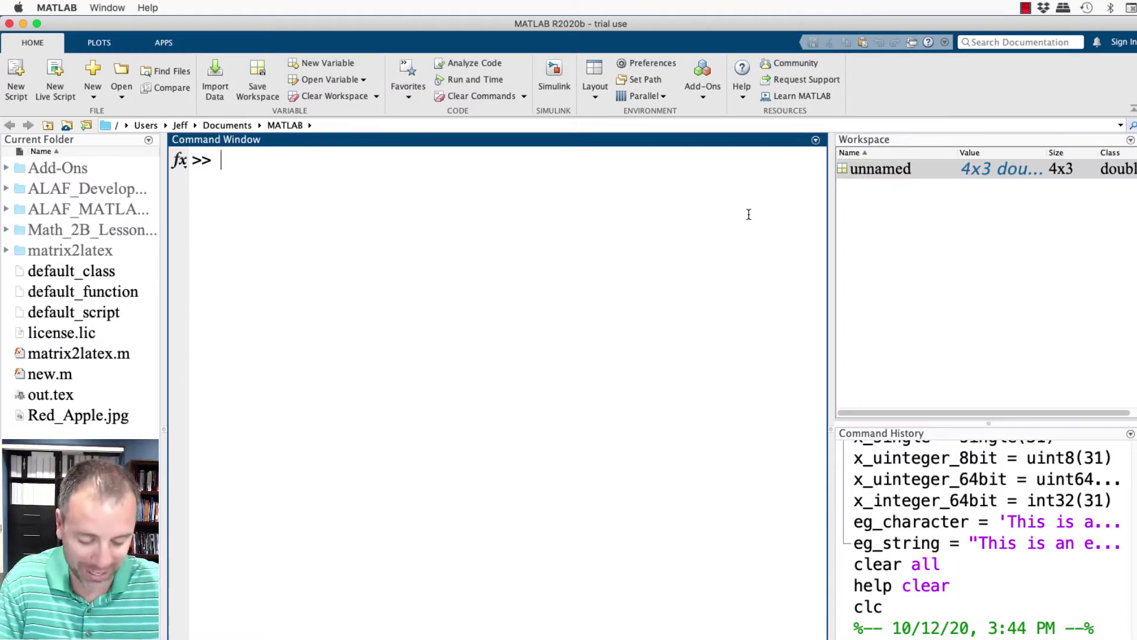
type("unnamed")
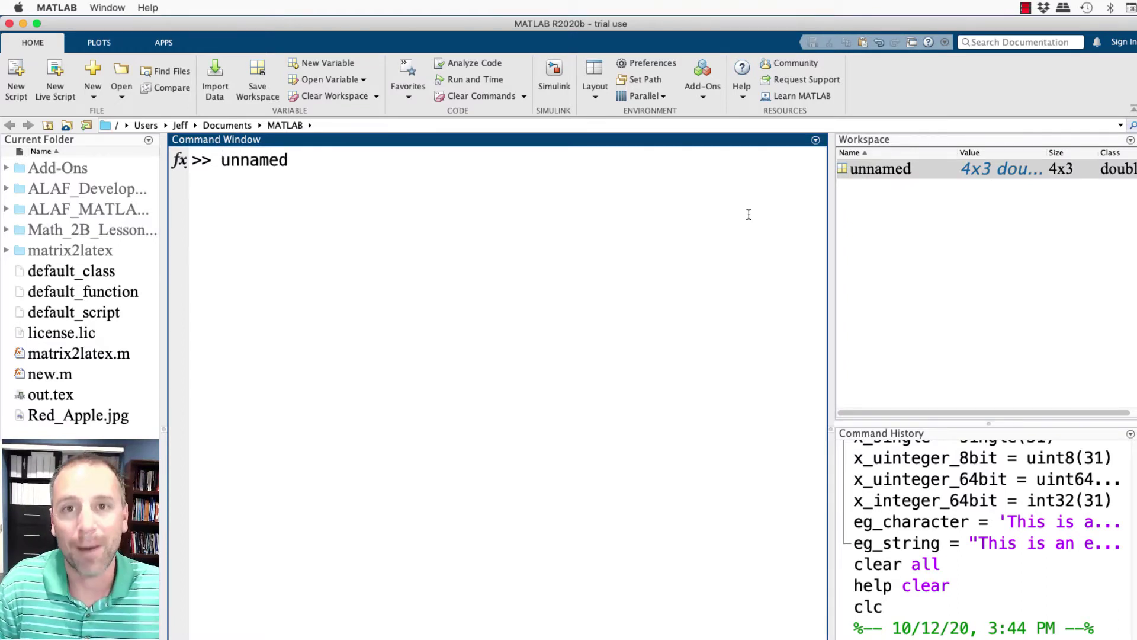
key("Return")
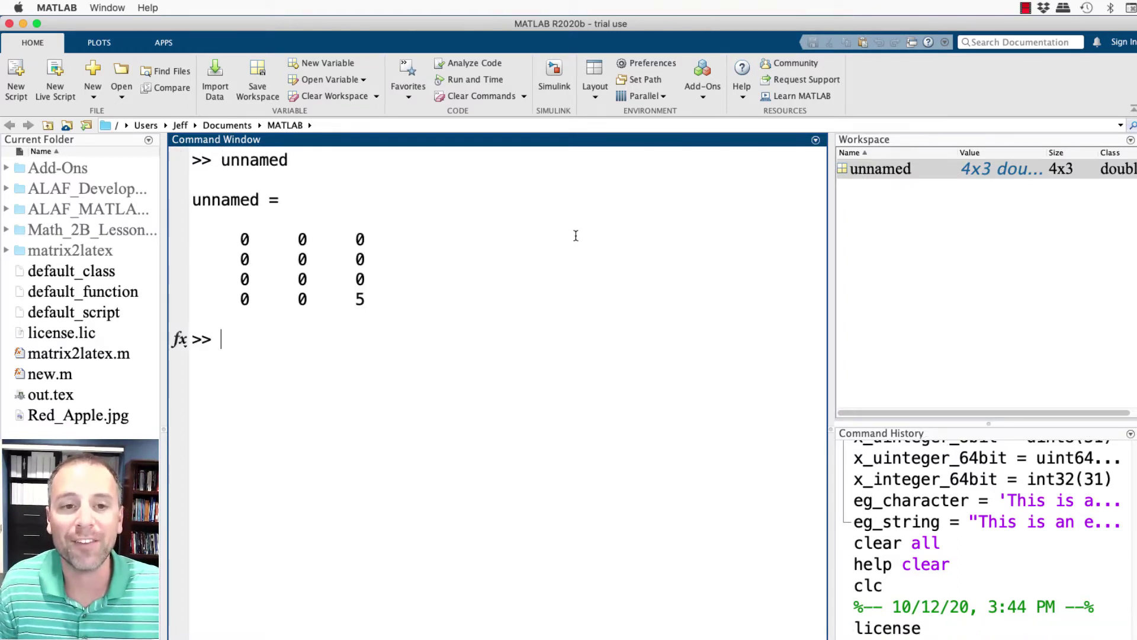
left_click(871, 171)
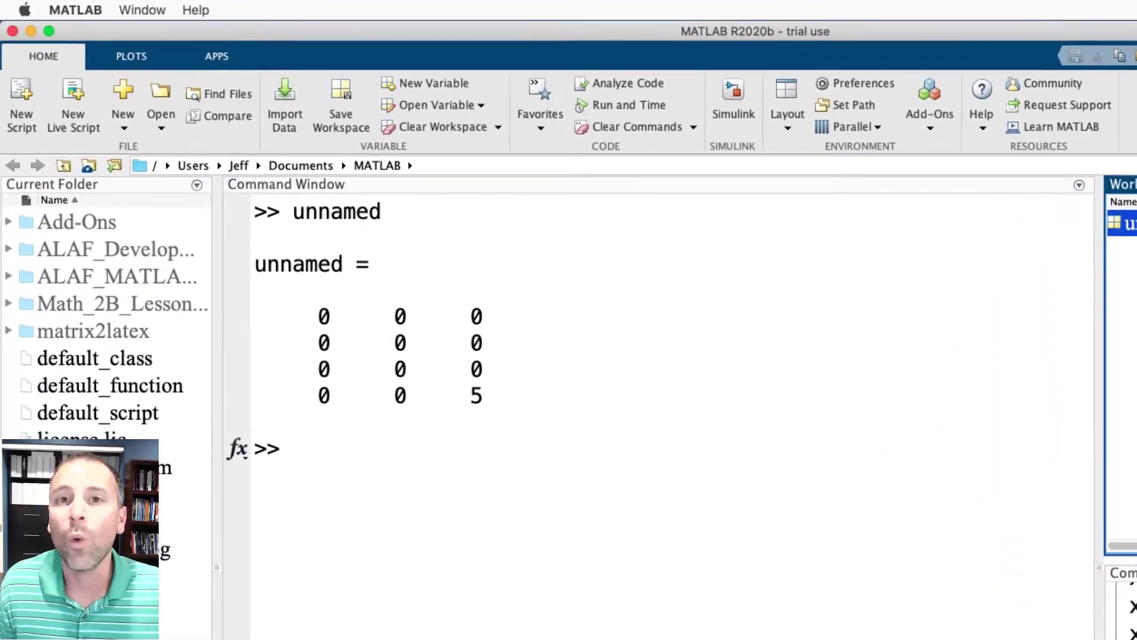
Step: Open unnamed in the Variables editor and rename it to Changed_name
double_click(1121, 223)
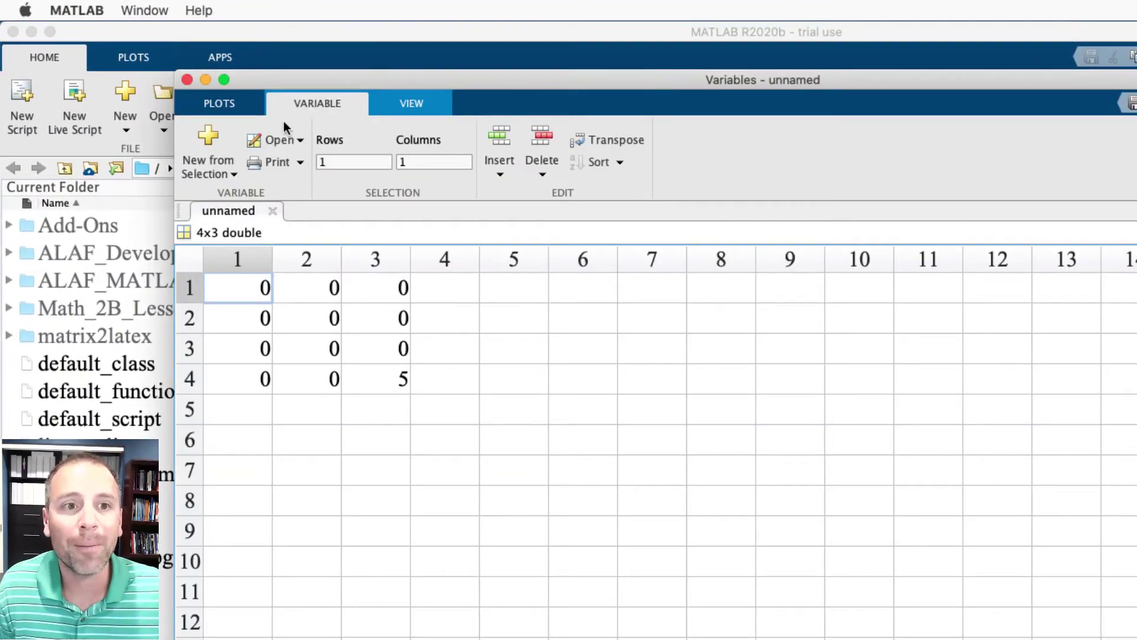
double_click(236, 211)
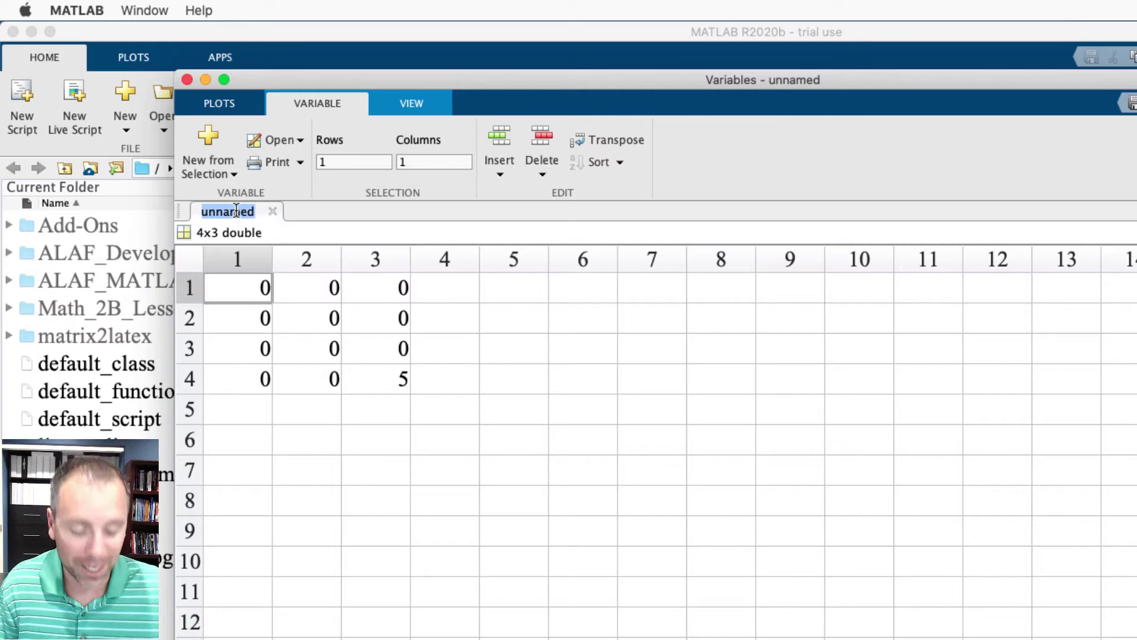
type("Changed")
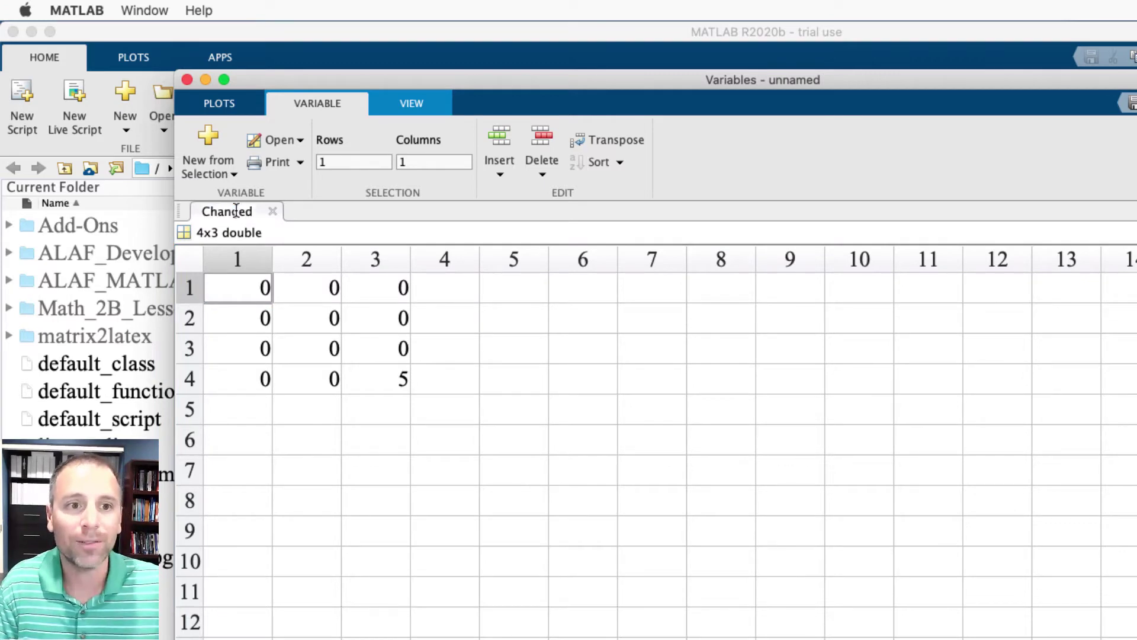
type("_name")
key("Return")
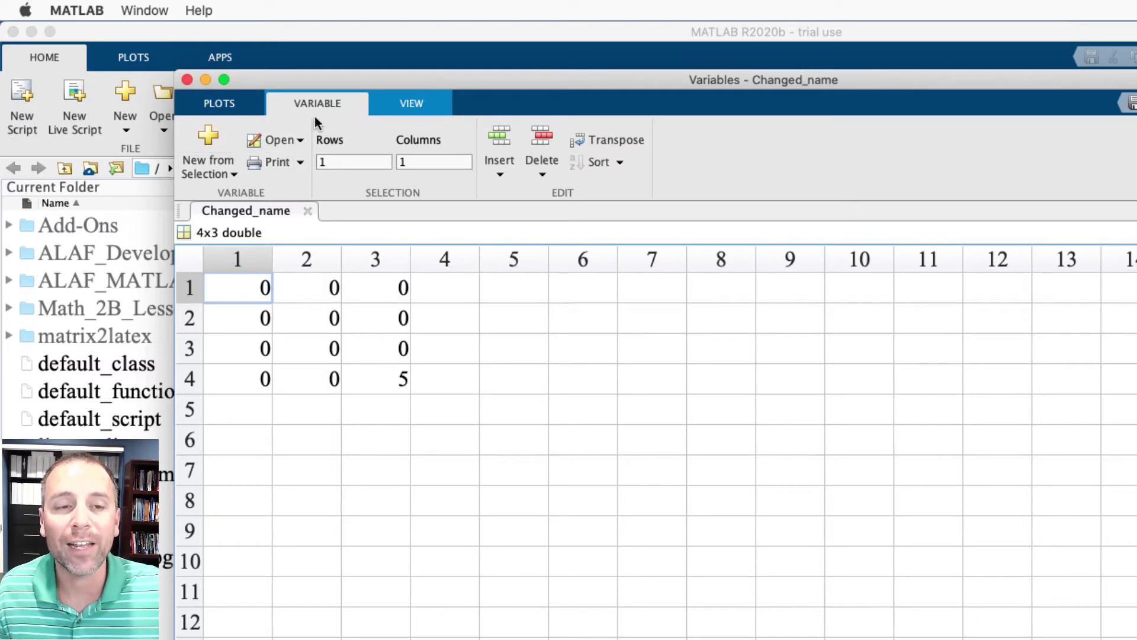
Step: Select the whole 4x3 matrix and check its row range in the selection fields
left_click(342, 161)
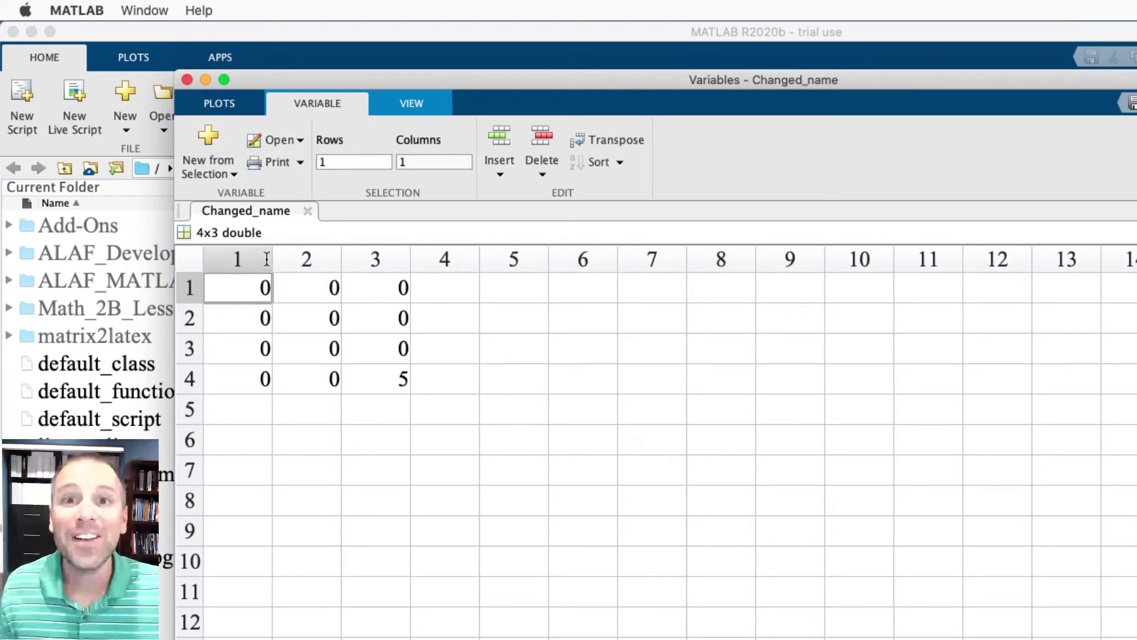
left_click(225, 299)
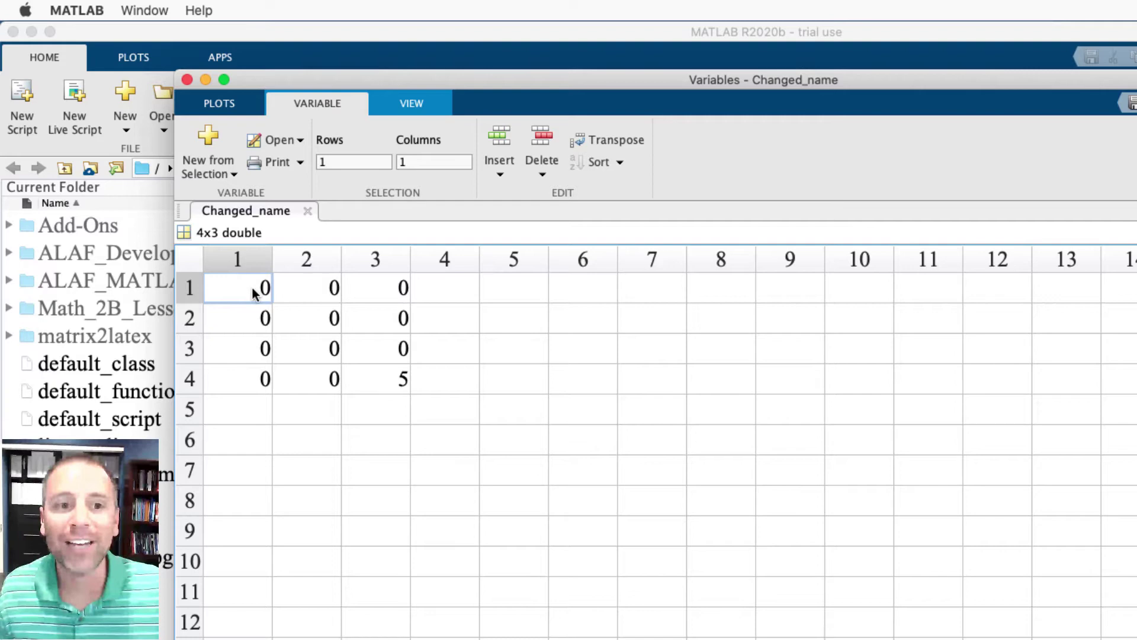
left_click_drag(252, 293, 403, 382)
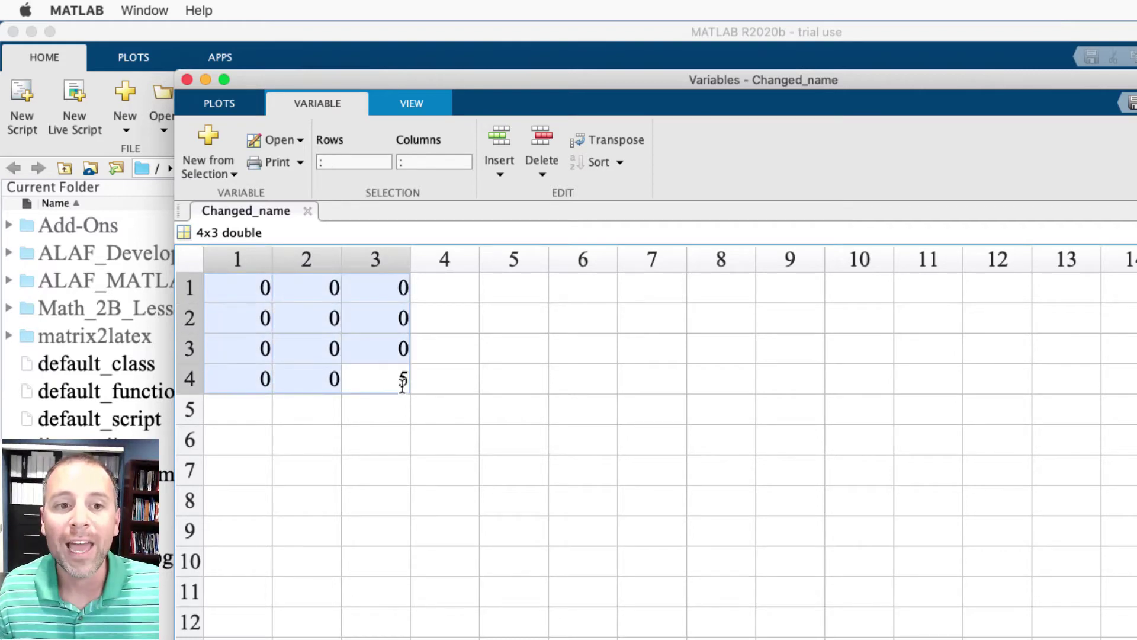
left_click(336, 161)
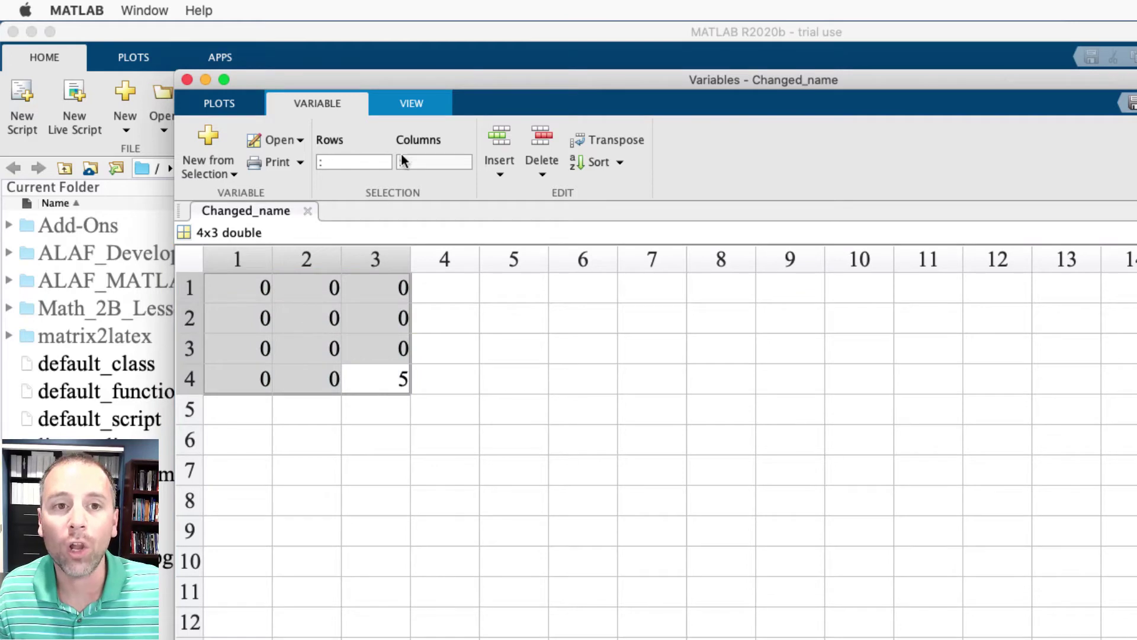
Step: Select rows 2–3, columns 2–3, view the Insert options, then close the editor
left_click(297, 314)
left_click_drag(297, 314, 355, 348)
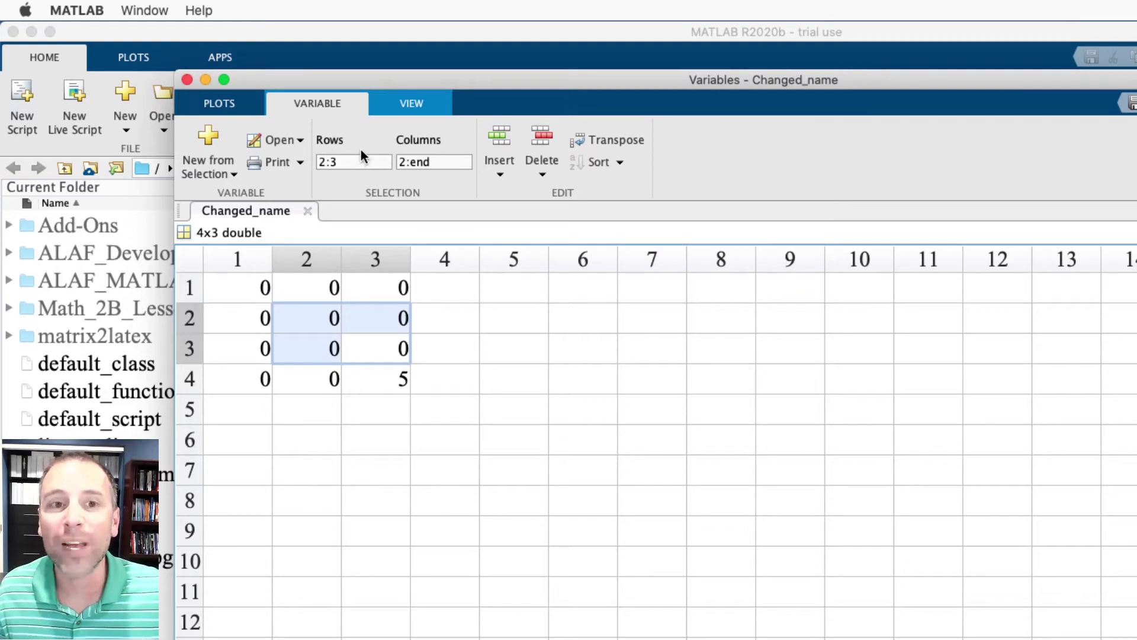
left_click(510, 146)
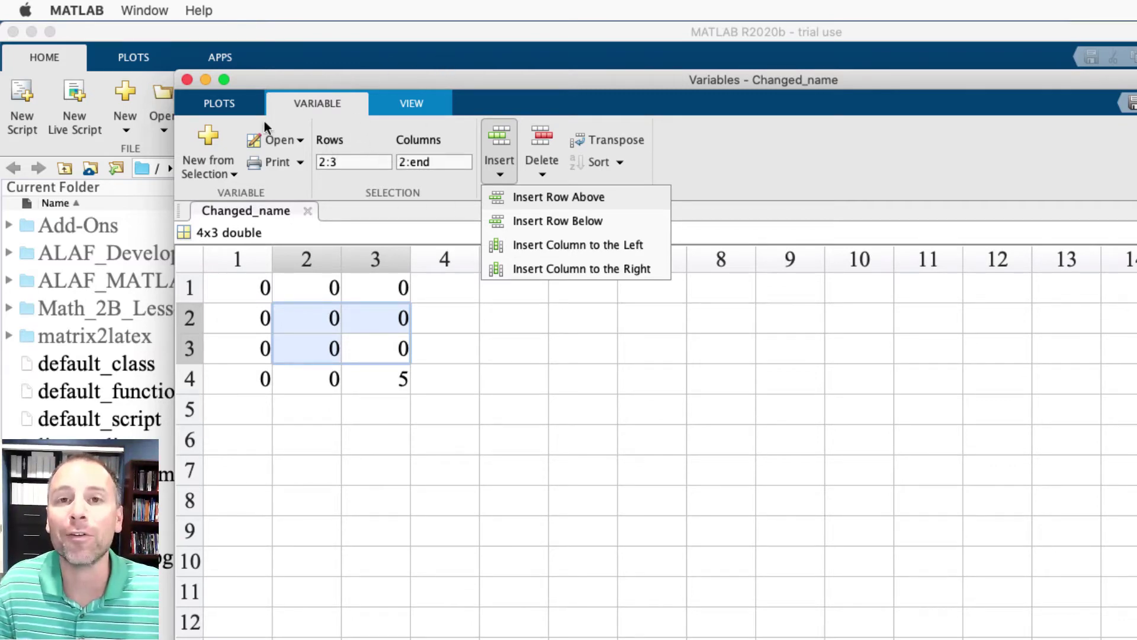
left_click(187, 80)
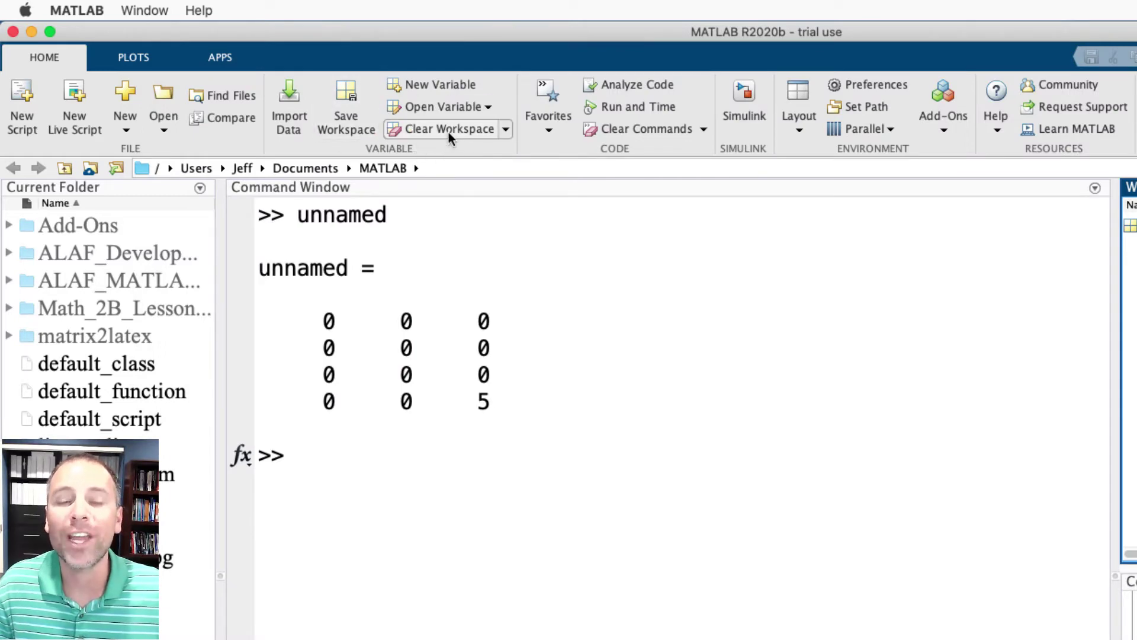
left_click(505, 130)
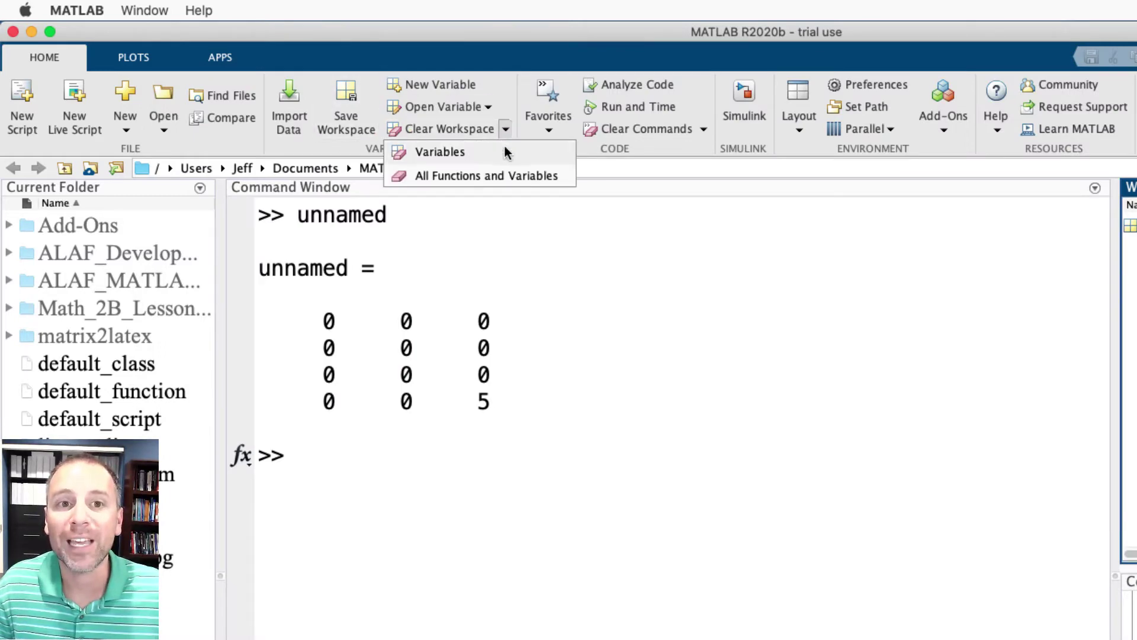
left_click(485, 109)
left_click(486, 108)
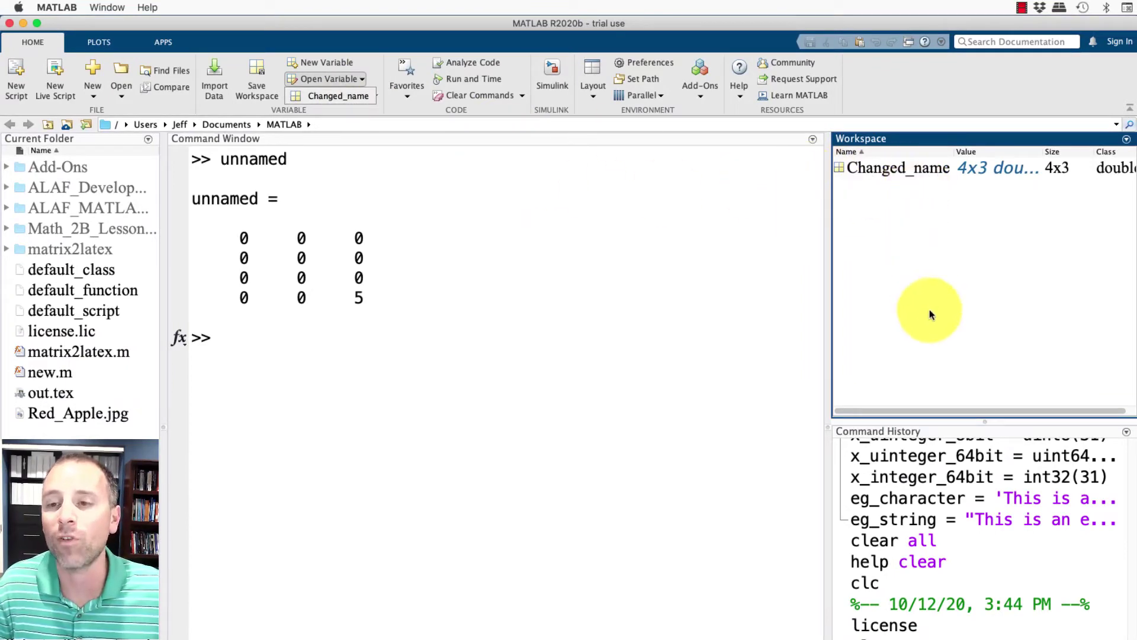
left_click(355, 98)
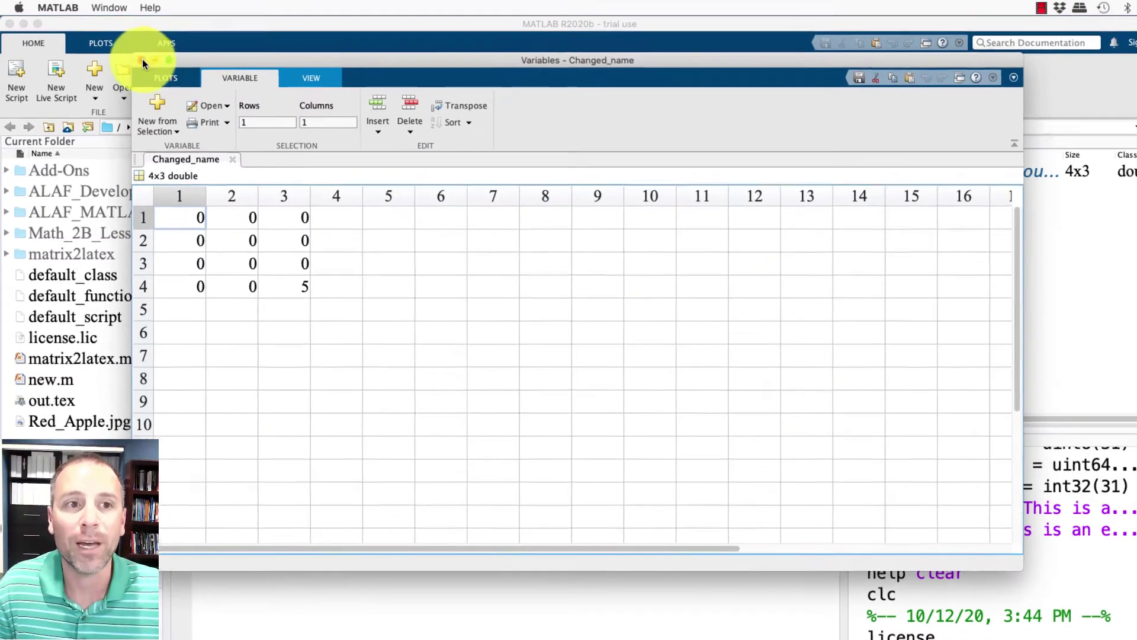
left_click(142, 60)
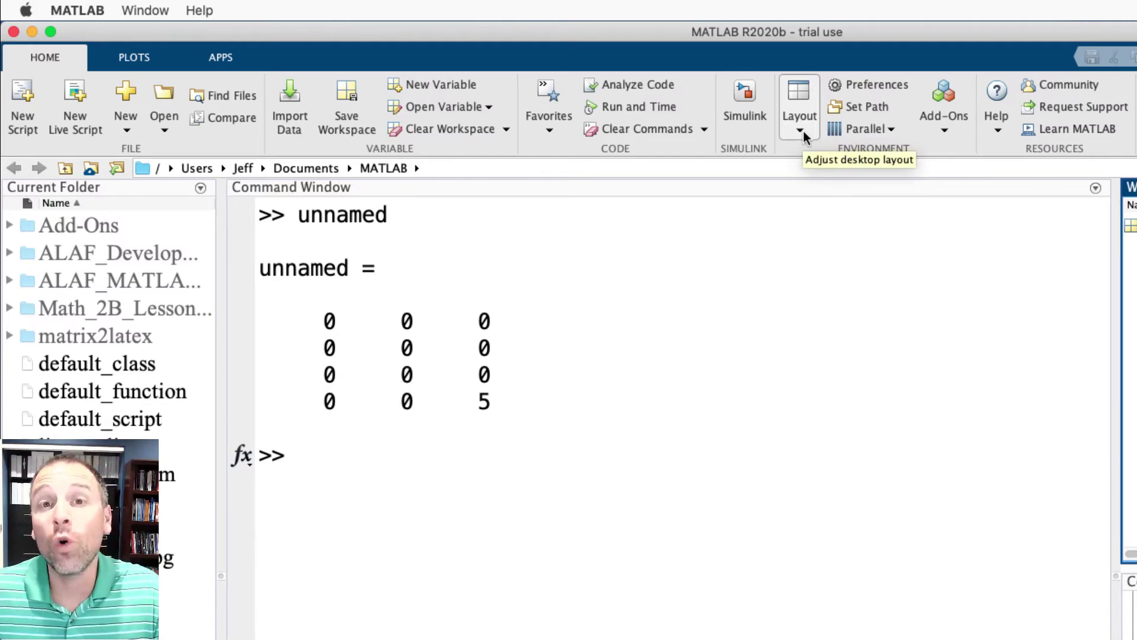
Step: Move the quick access toolbar below the toolstrip from the Layout menu
left_click(804, 135)
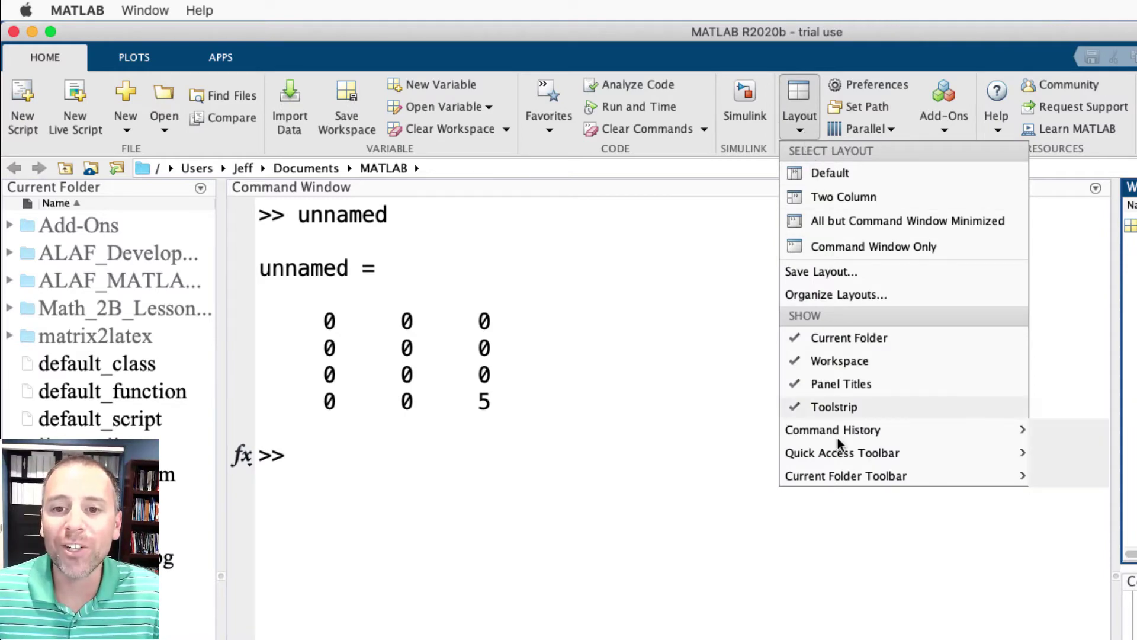
mouse_move(836, 461)
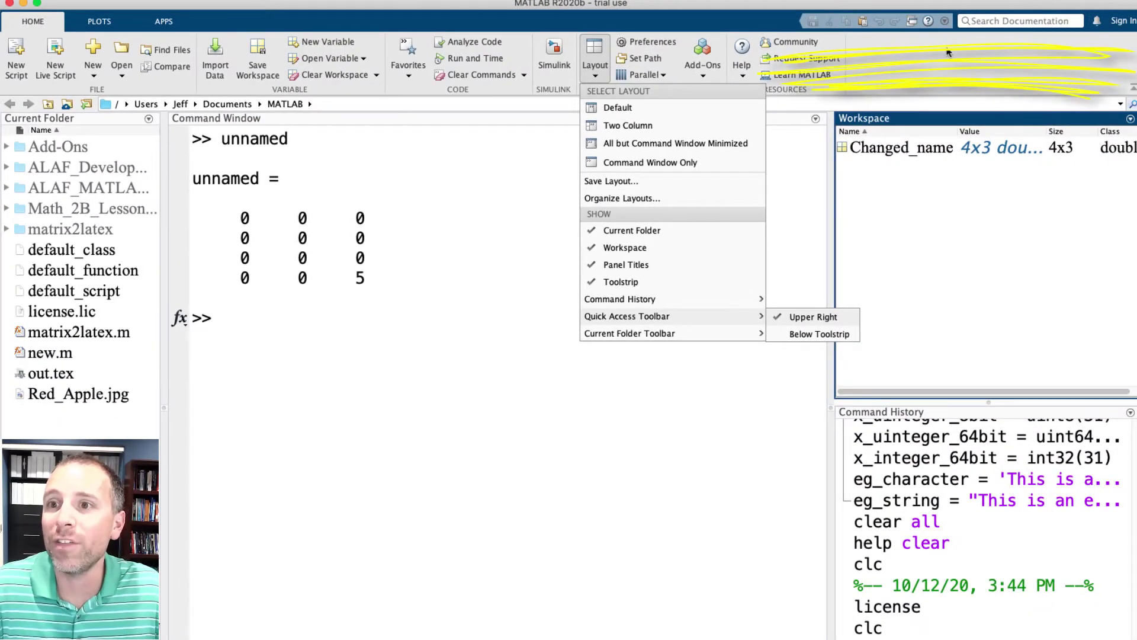
left_click(820, 334)
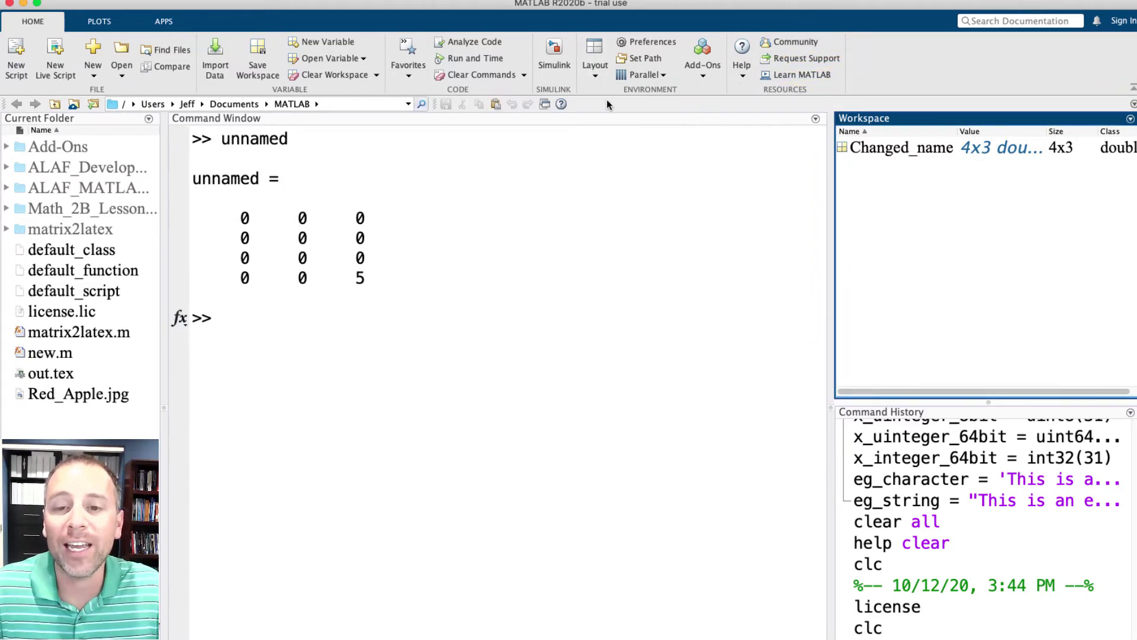
Step: Review the Layout options without changes and browse the list of panels
left_click(594, 74)
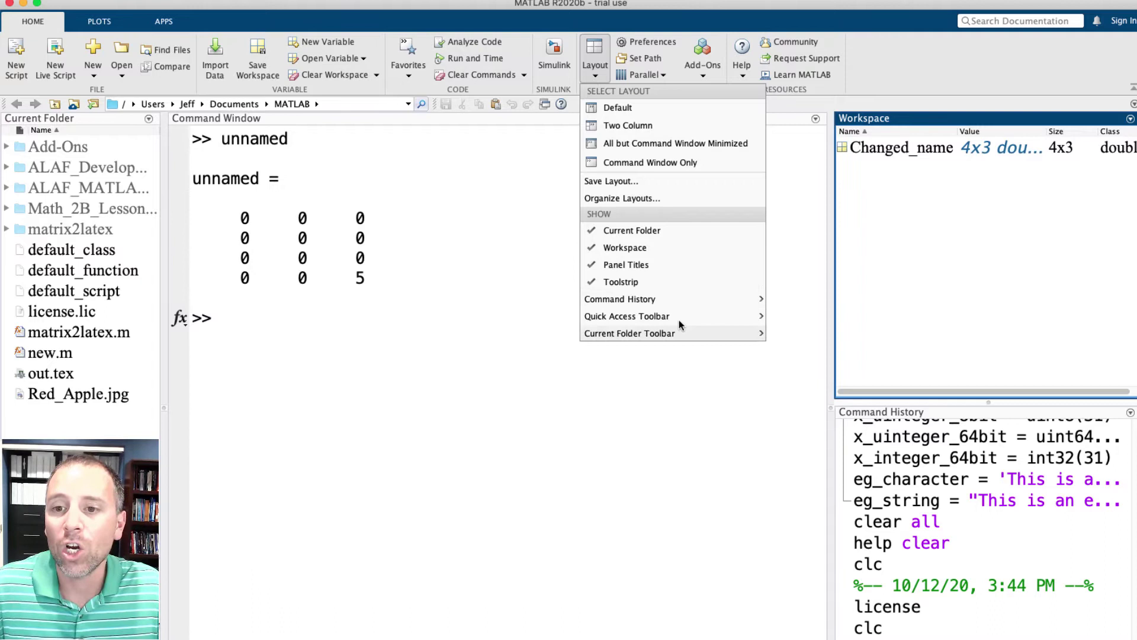
mouse_move(711, 316)
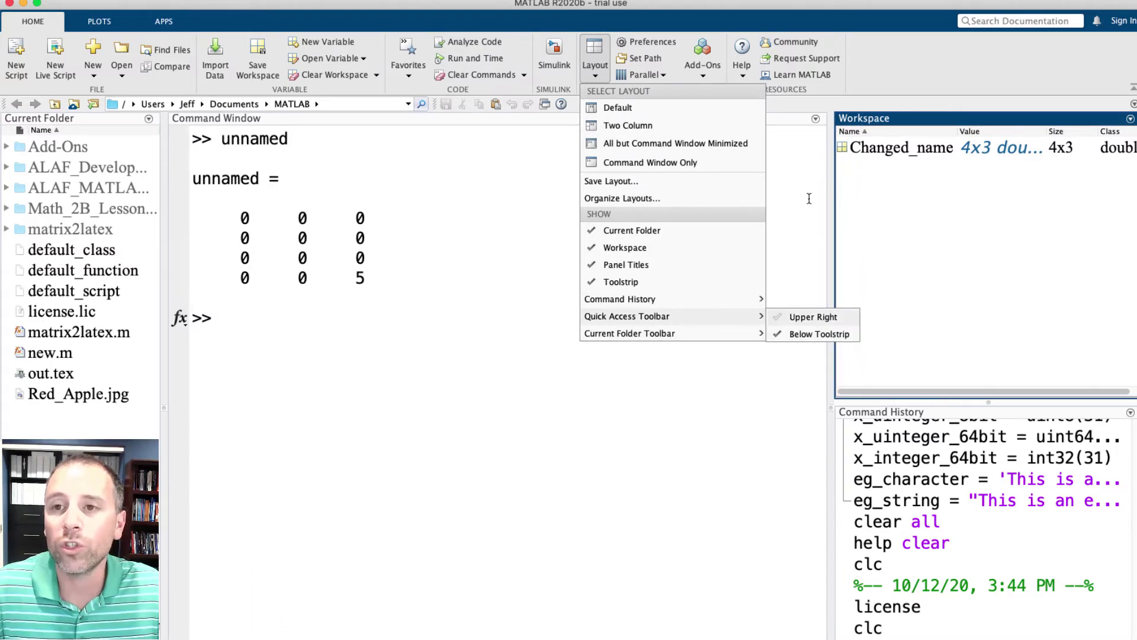
left_click(872, 73)
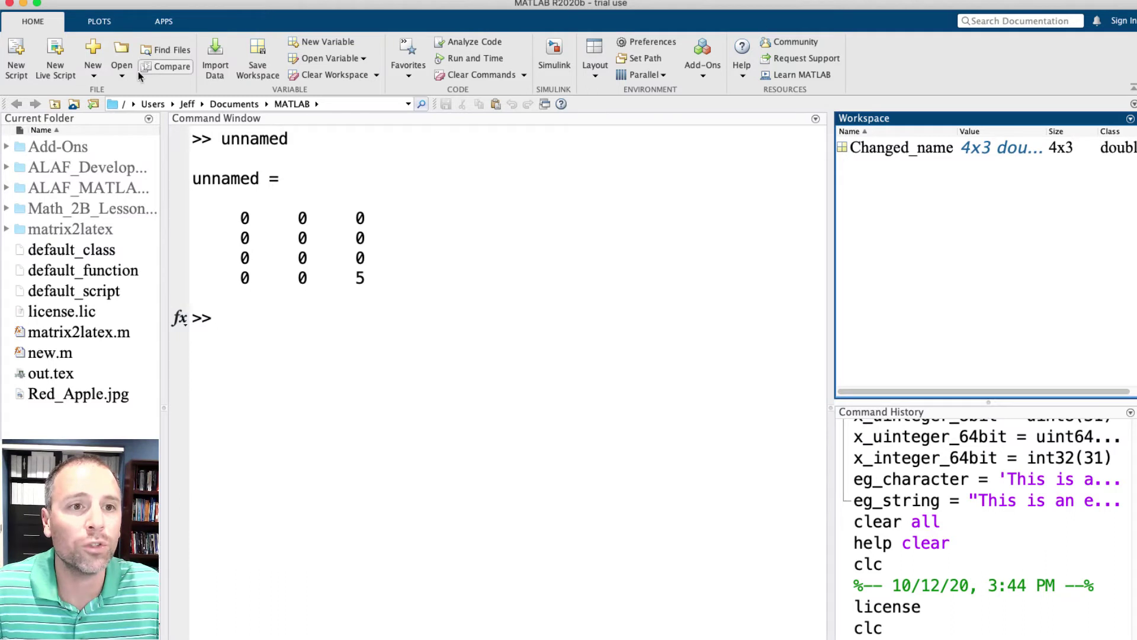
left_click(596, 76)
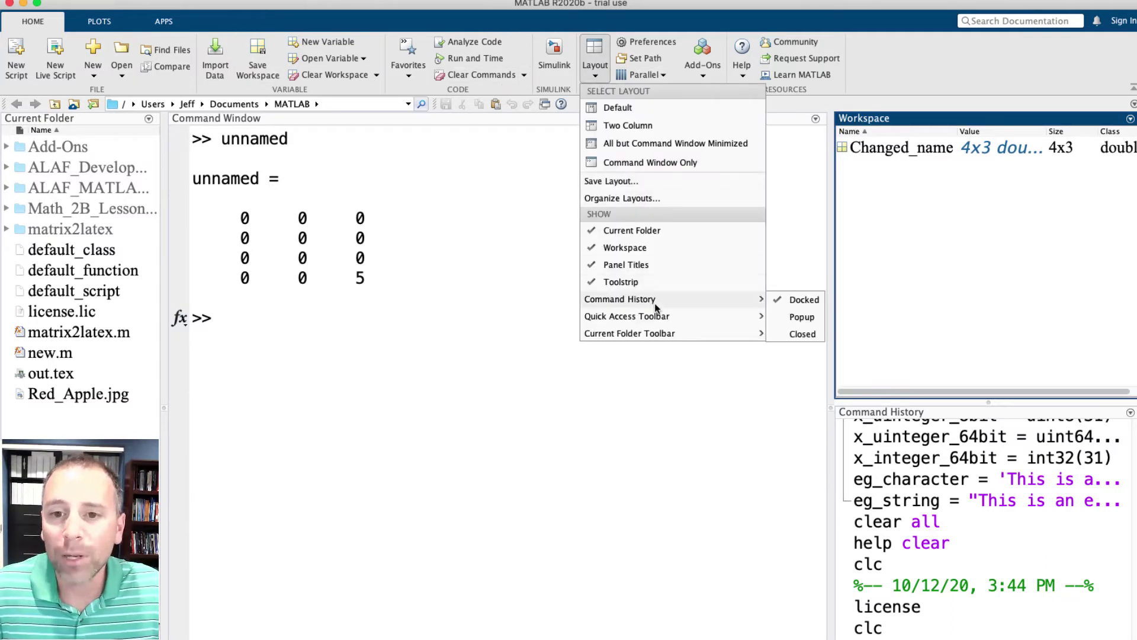
mouse_move(741, 317)
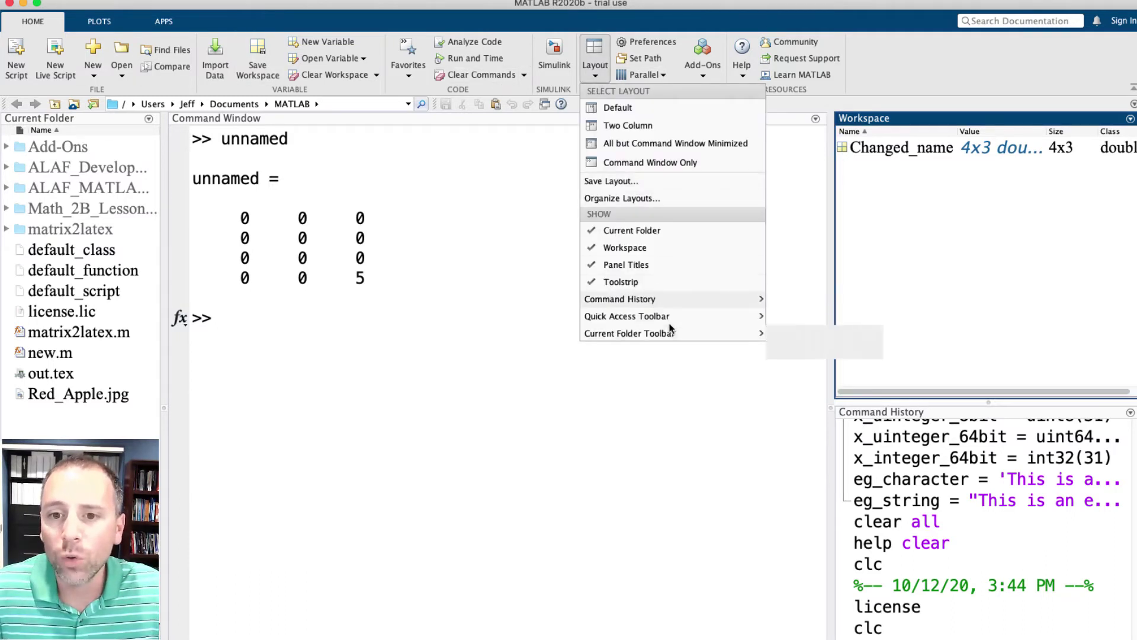
left_click(393, 176)
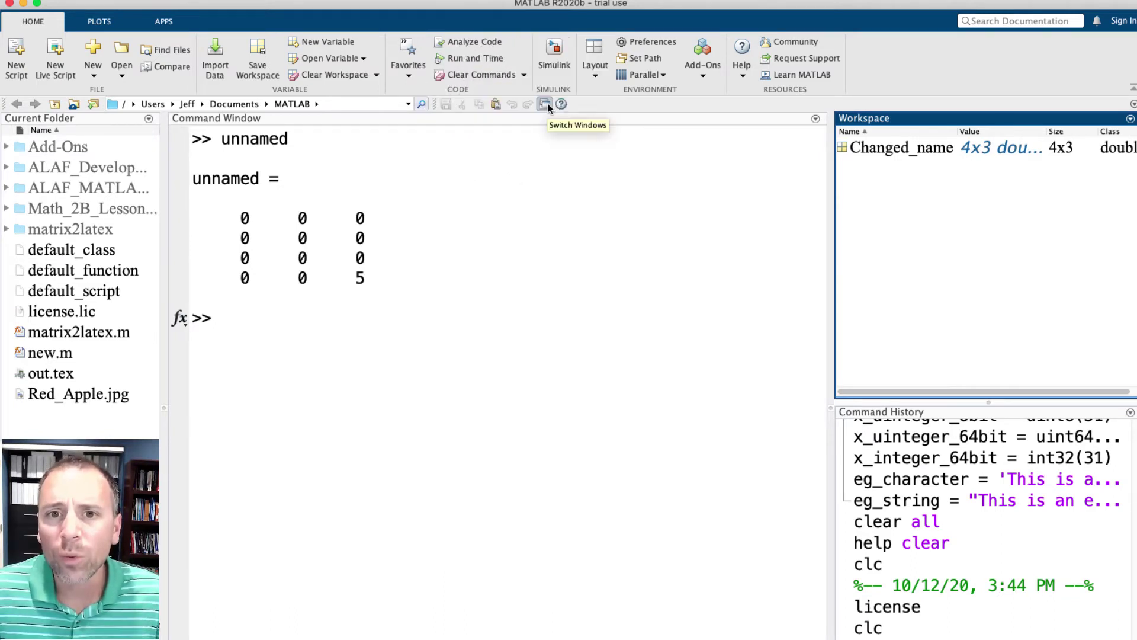
left_click(545, 105)
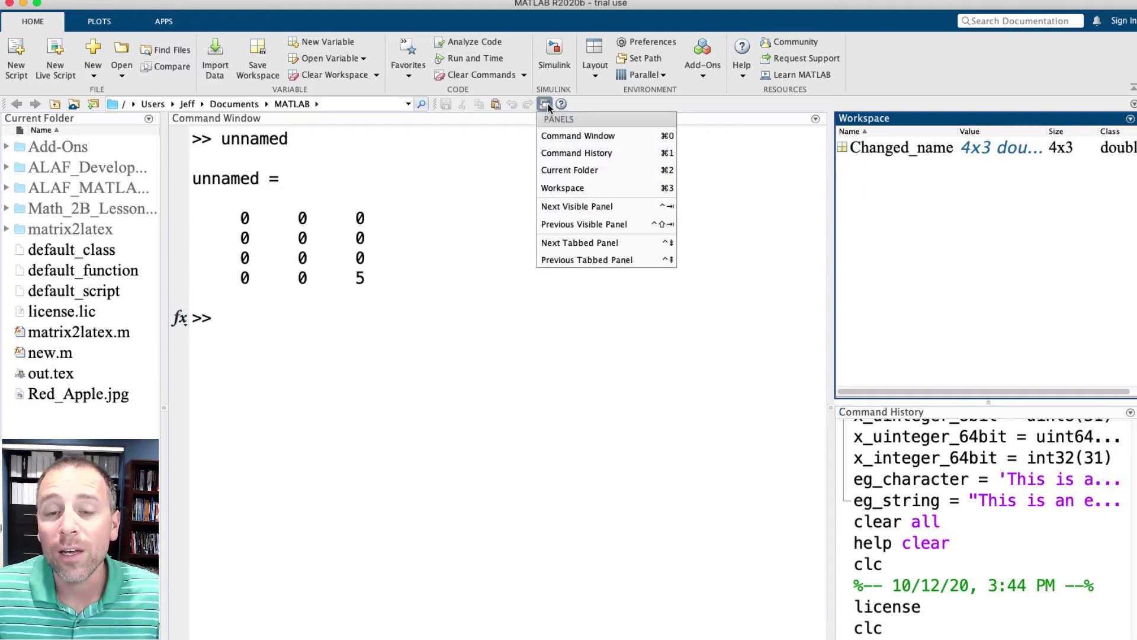
left_click(585, 136)
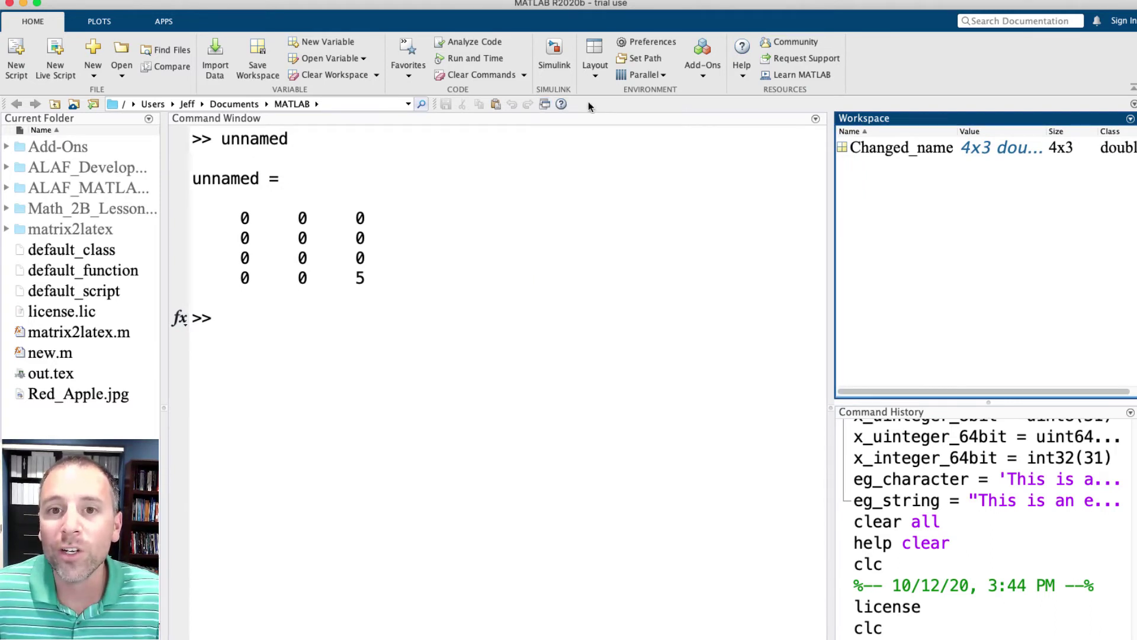
Step: Place the quick access toolbar at the upper right
left_click(596, 73)
mouse_move(660, 320)
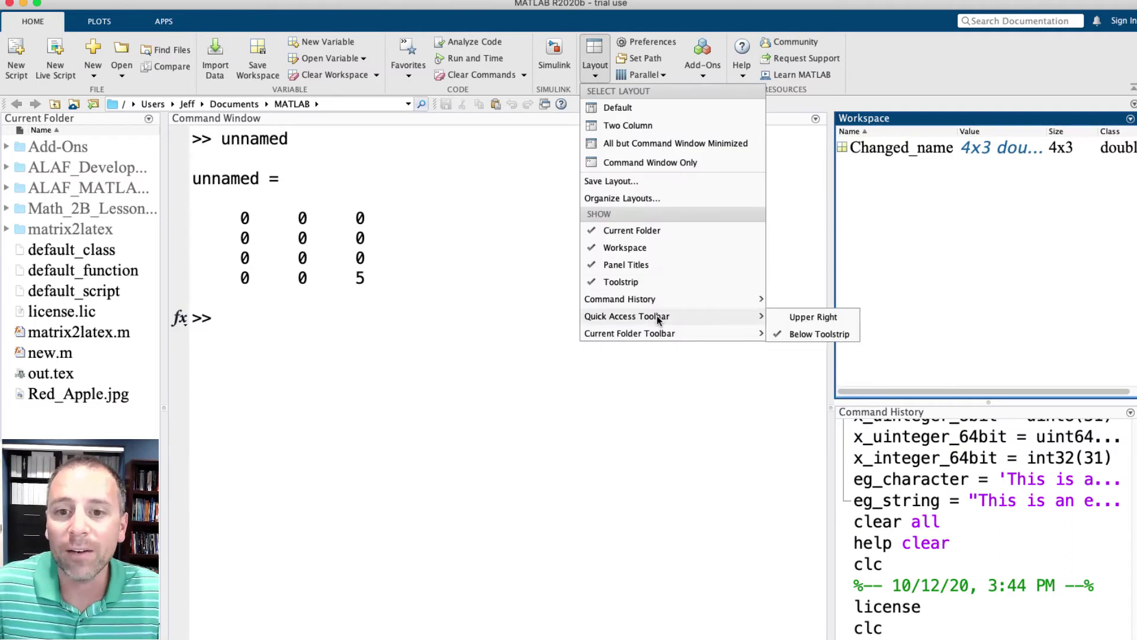
left_click(798, 320)
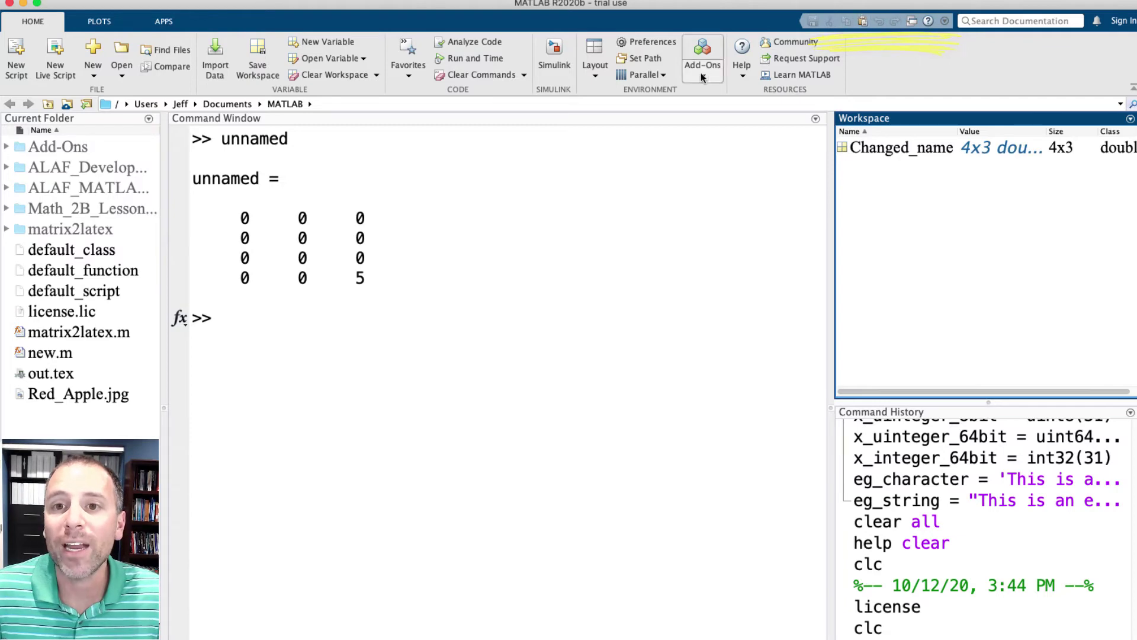
left_click(598, 74)
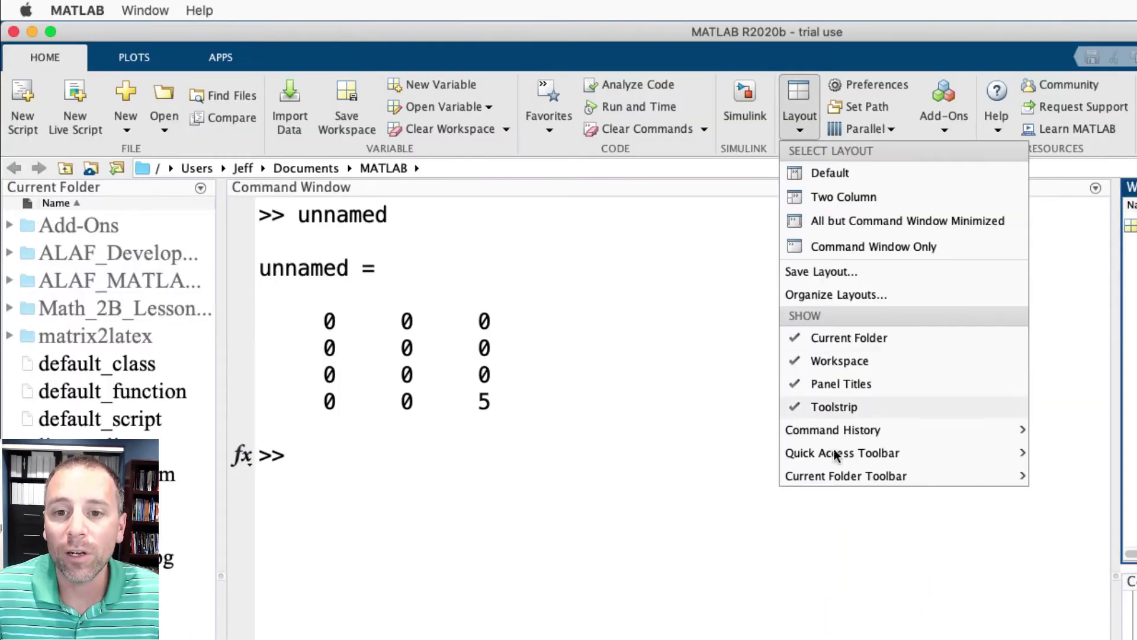
mouse_move(854, 480)
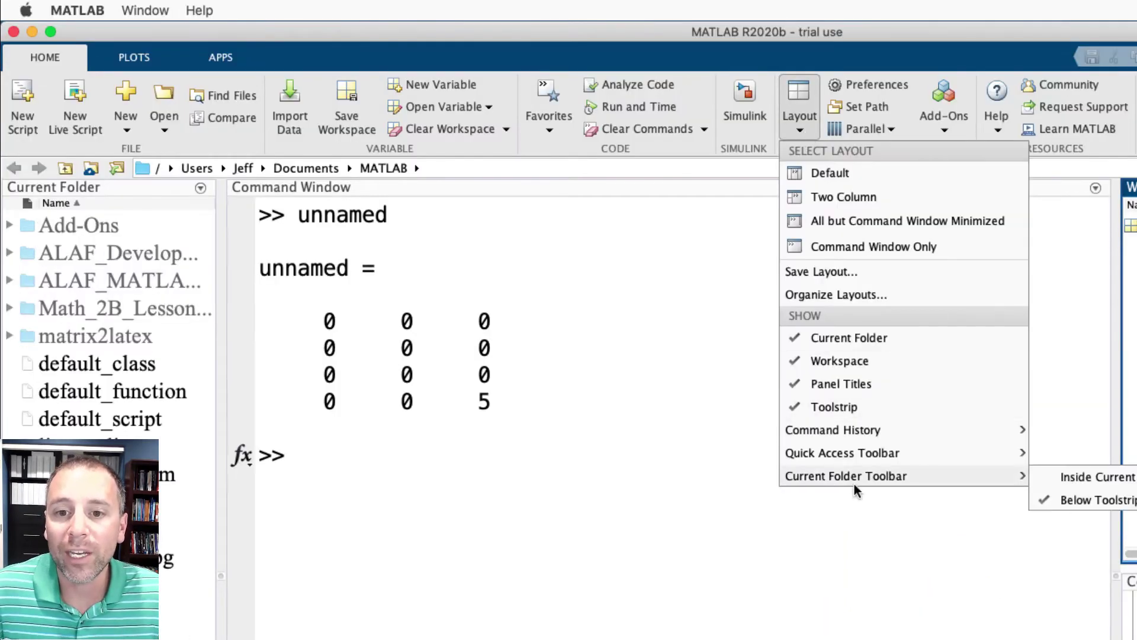
left_click(1055, 475)
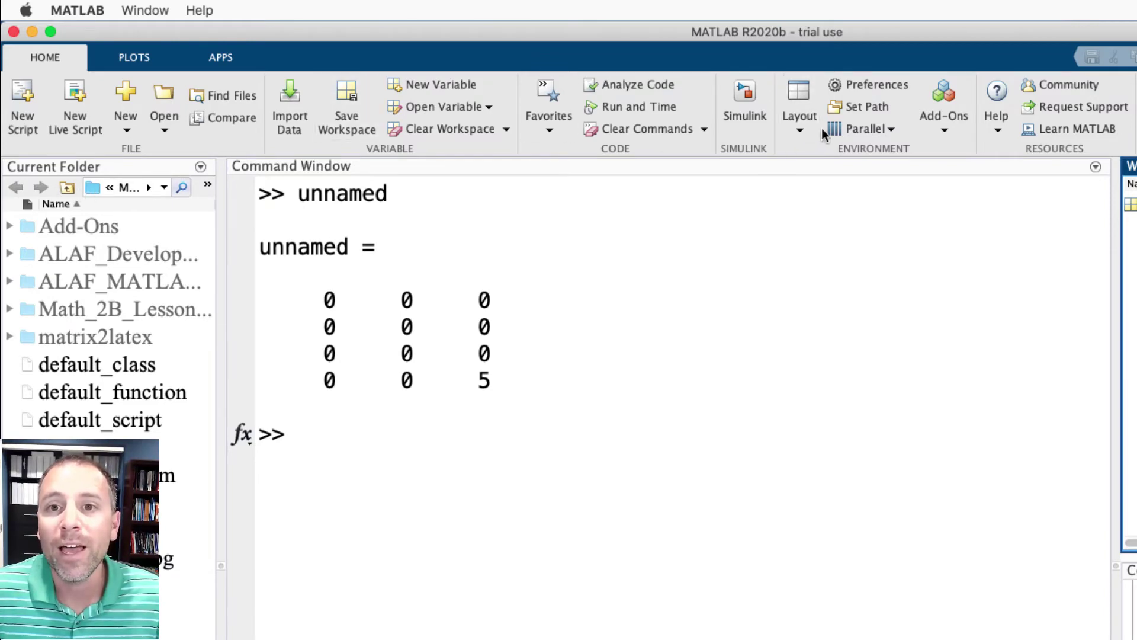
left_click(797, 133)
mouse_move(1014, 477)
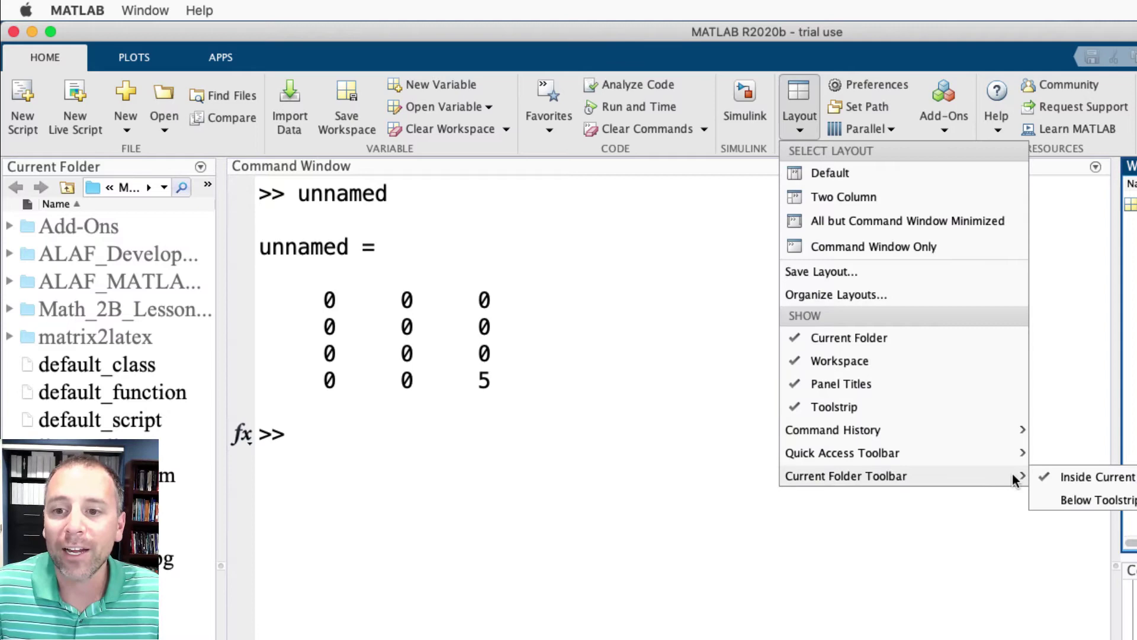
left_click(1060, 498)
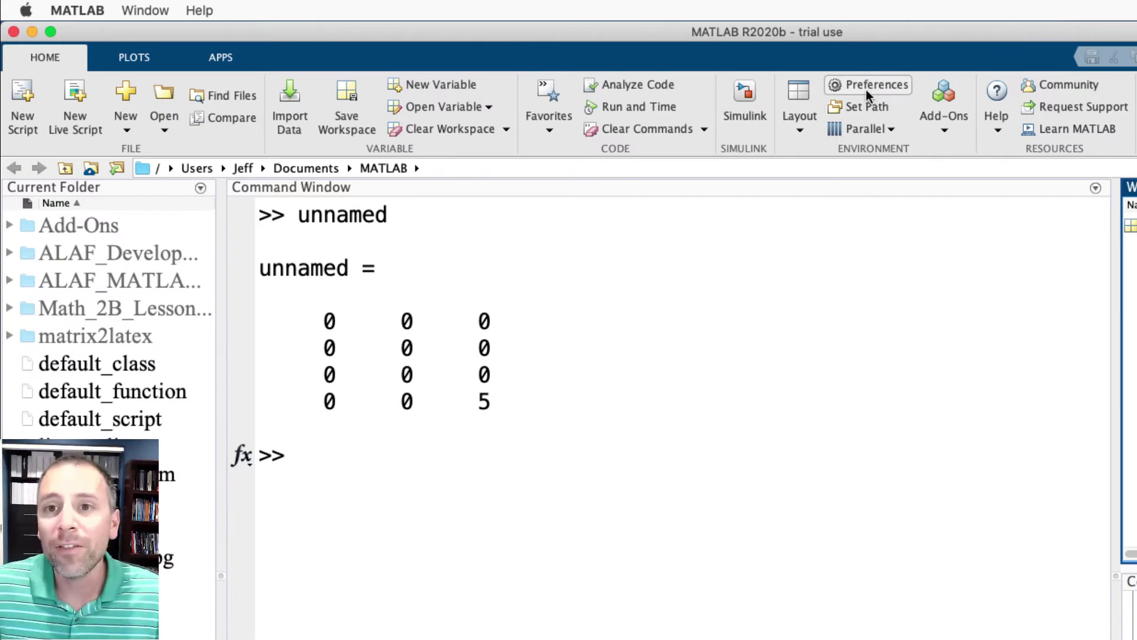
left_click(859, 107)
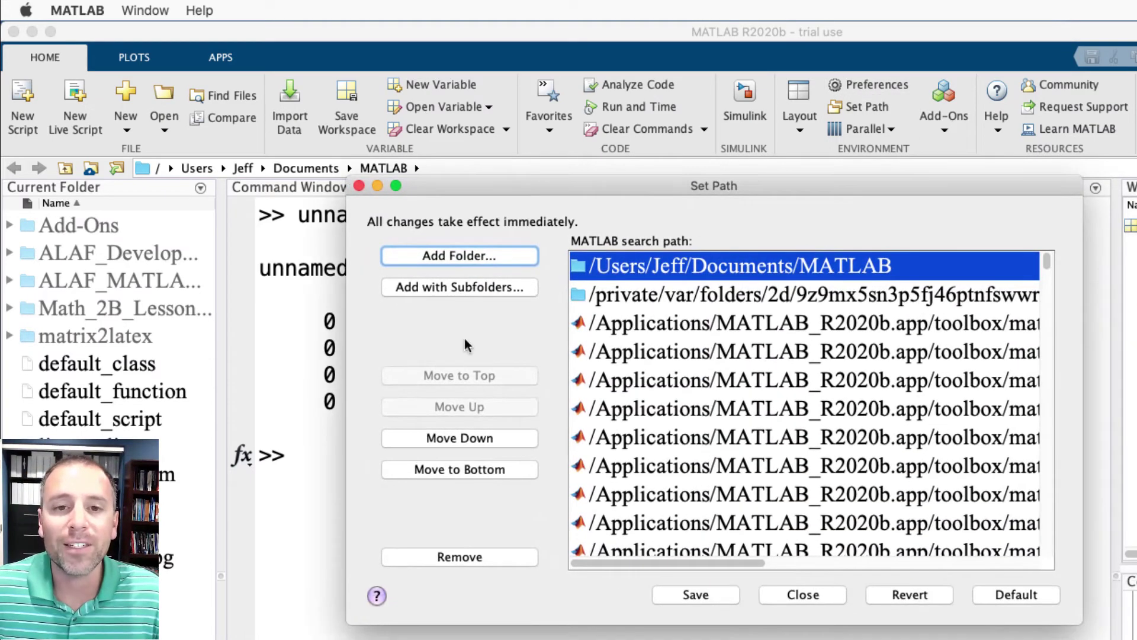
scroll(635, 388, "down", 2)
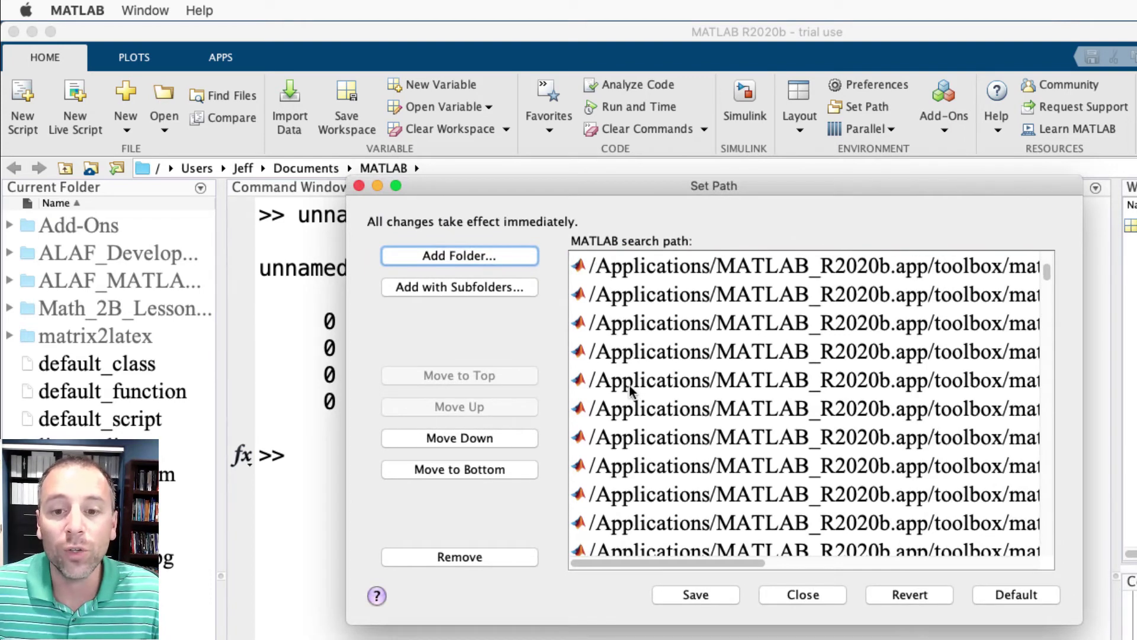
scroll(629, 385, "down", 2)
scroll(632, 384, "up", 4)
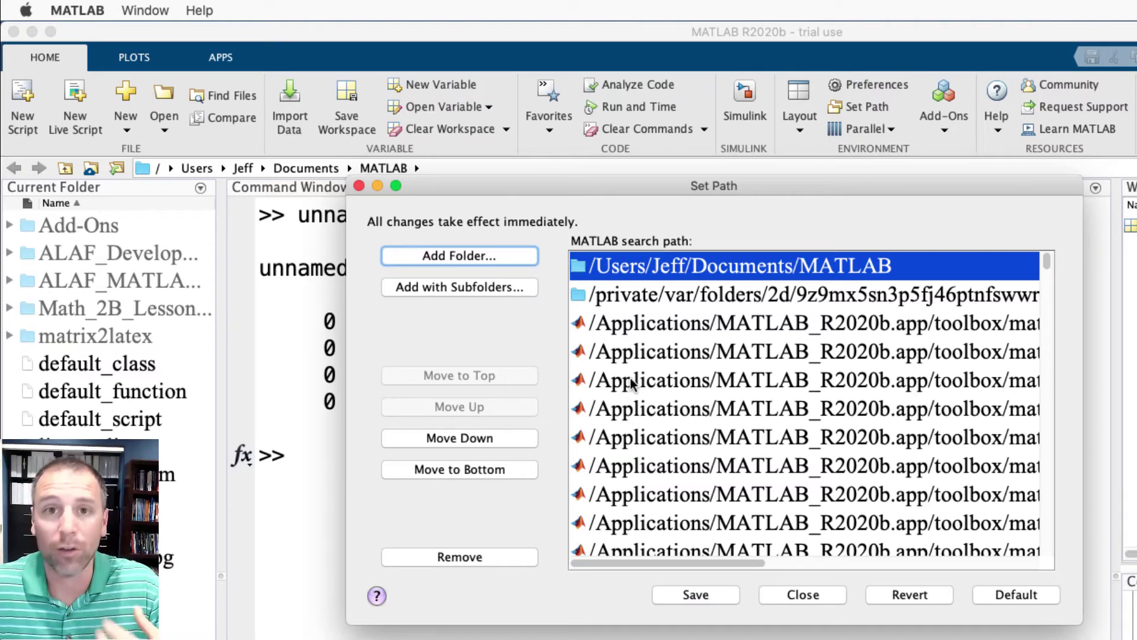
left_click(782, 596)
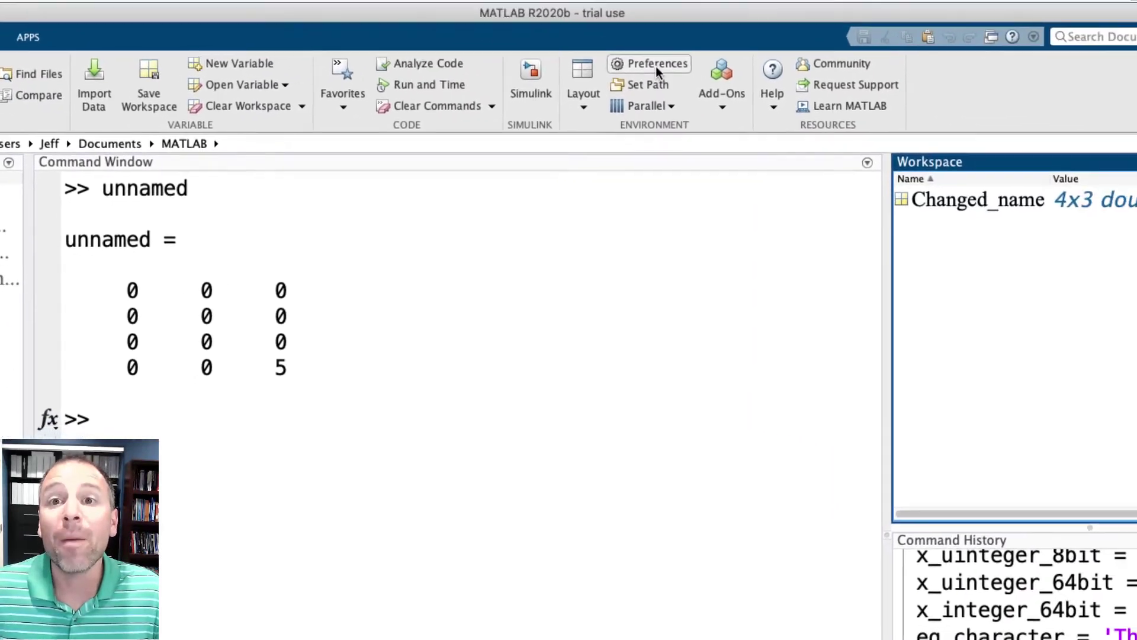
Step: Open the Colors preferences and check the keyword colour, leaving it blue
left_click(869, 84)
left_click_drag(873, 130, 402, 82)
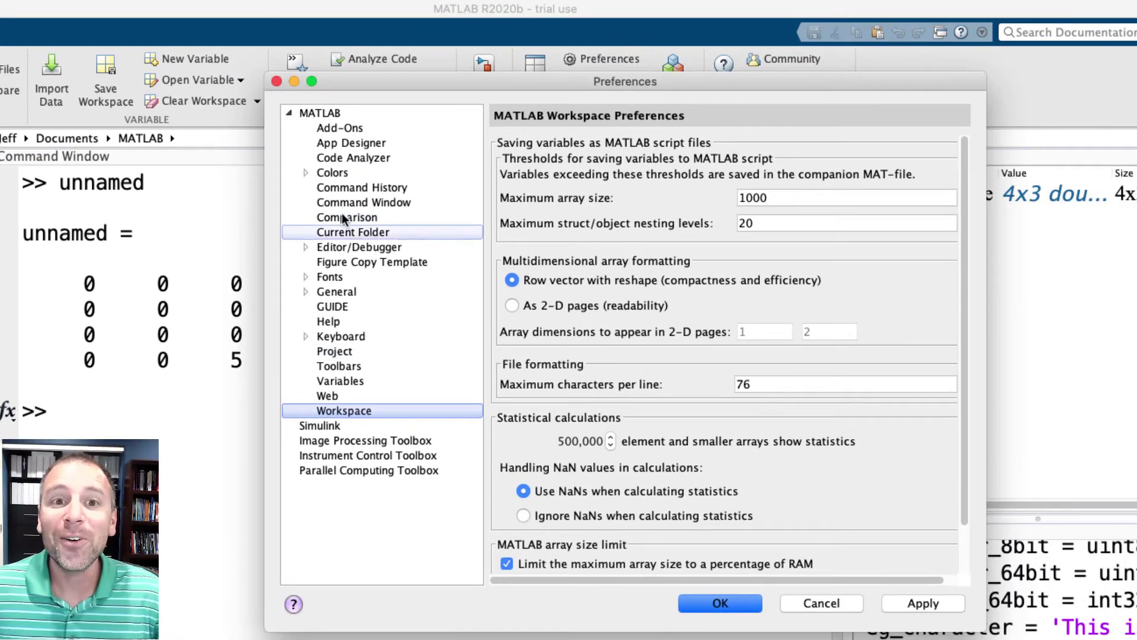
left_click(327, 173)
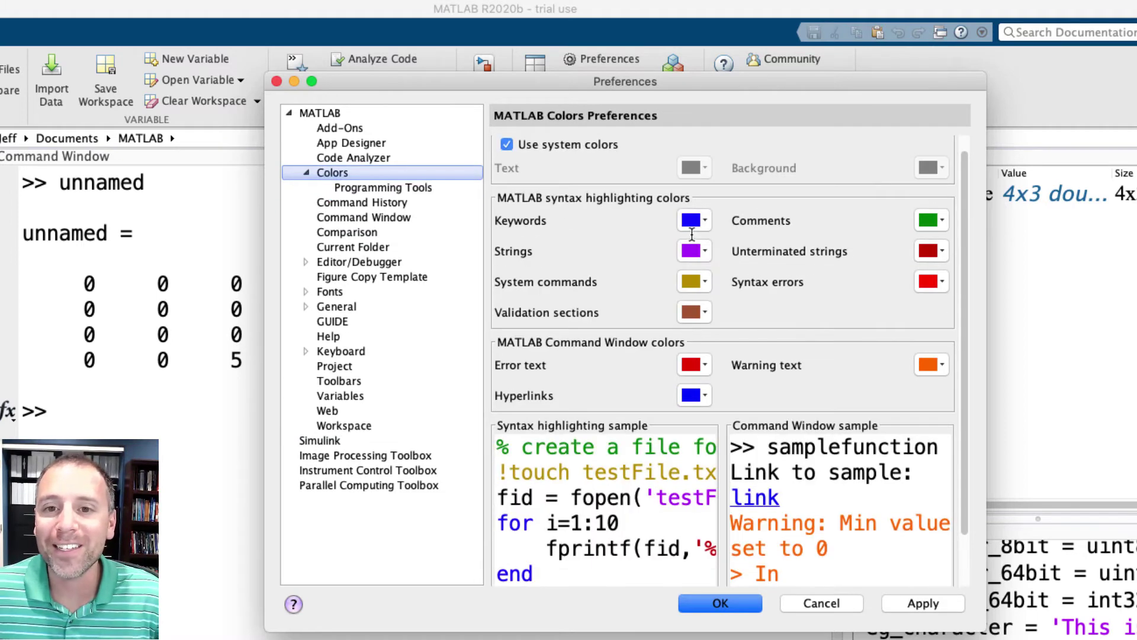
left_click(704, 222)
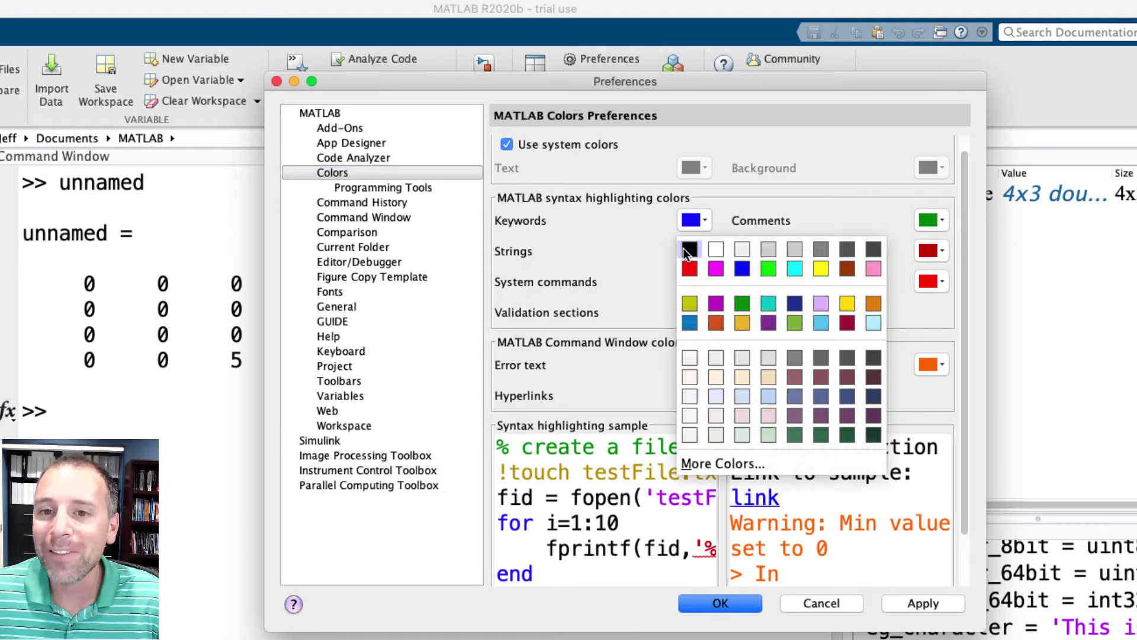
left_click(678, 234)
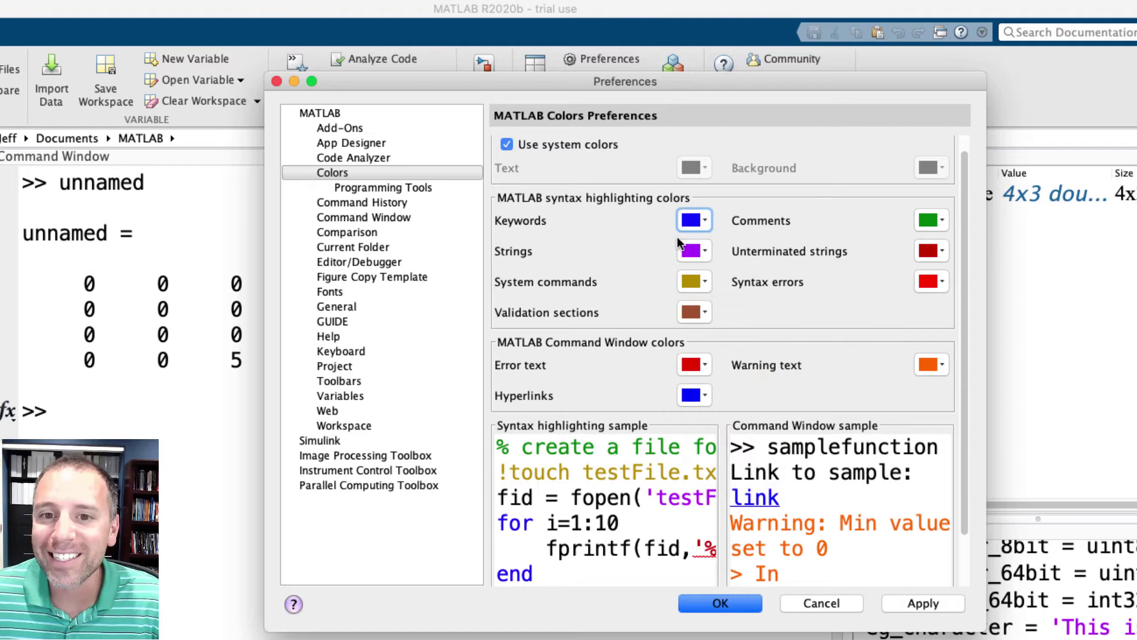
Step: Turn off system colours and apply white text on a black background
left_click(508, 145)
left_click(700, 171)
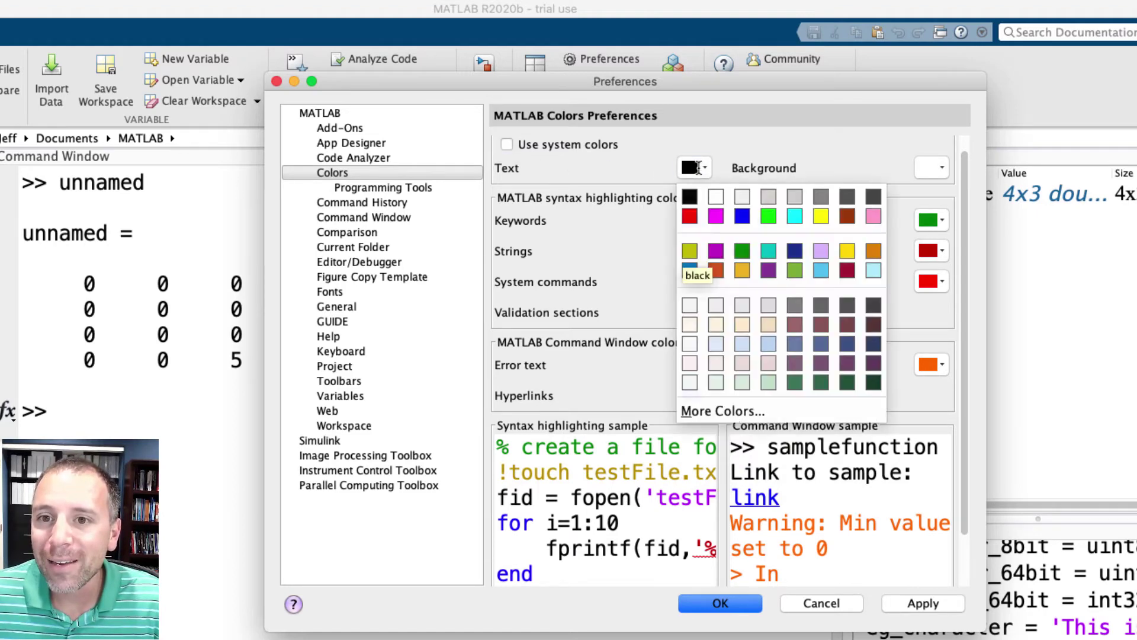
left_click(722, 191)
left_click(929, 169)
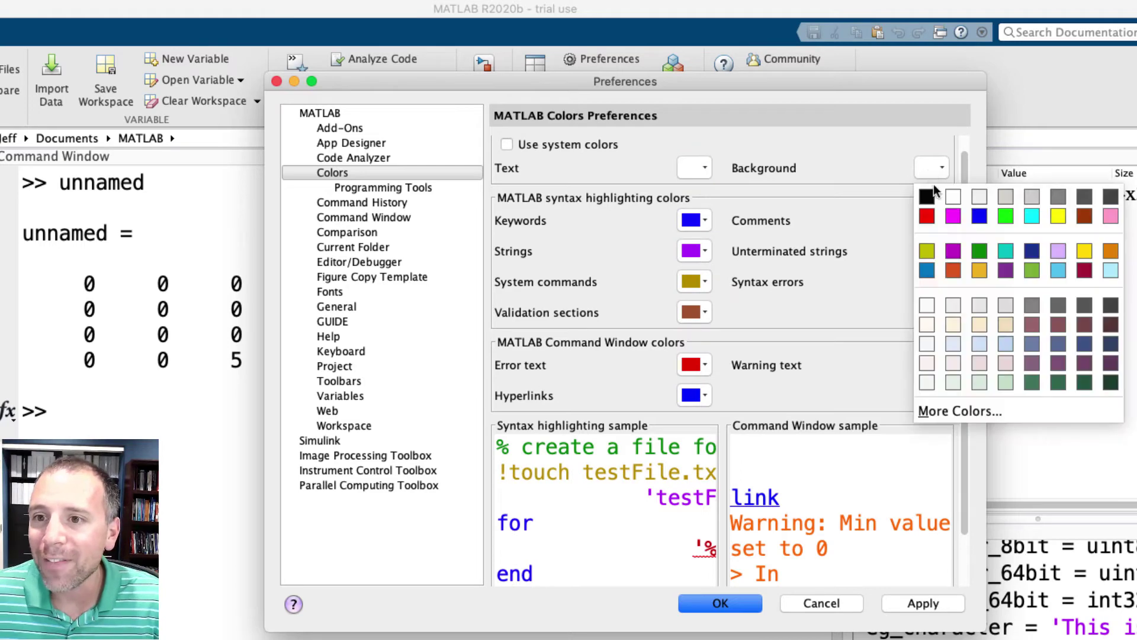
left_click(933, 187)
left_click(921, 604)
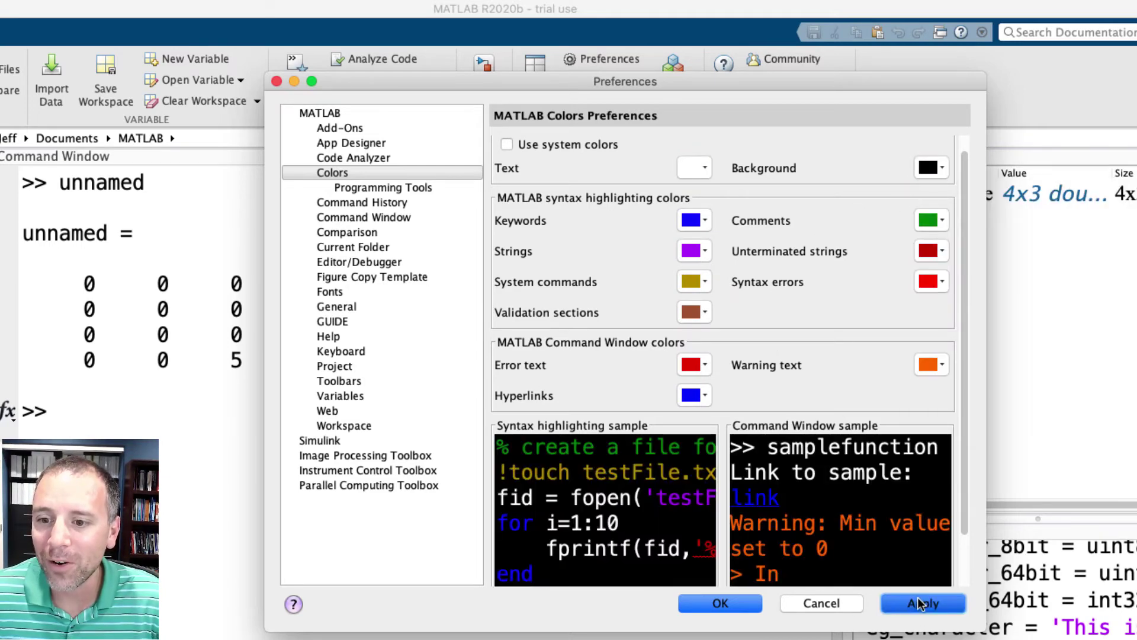
left_click(721, 603)
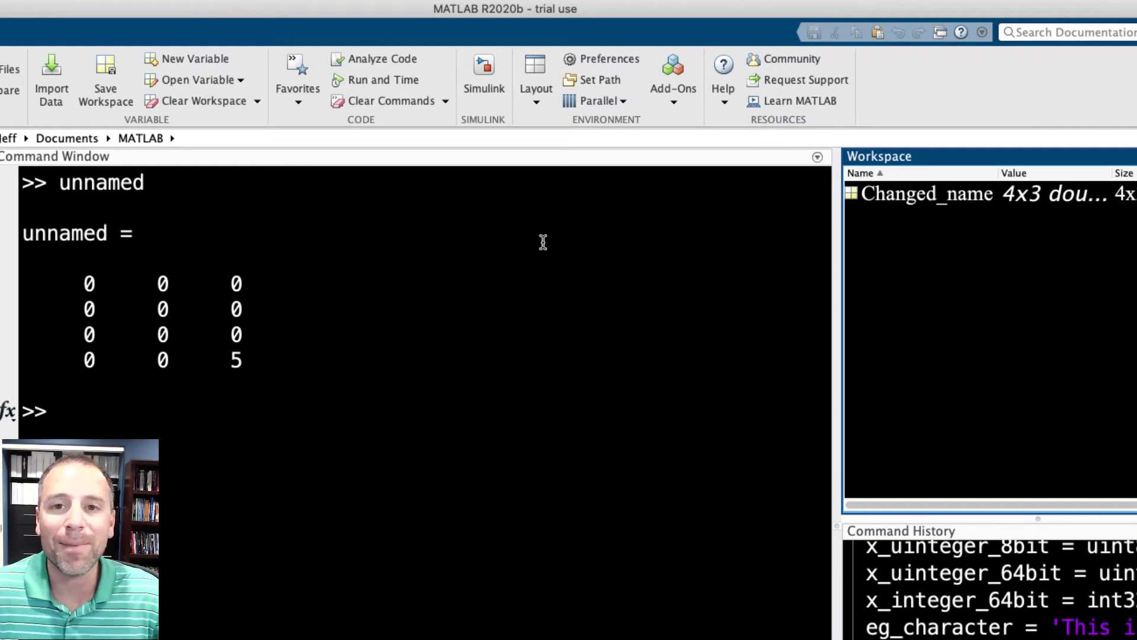
Step: Set strings to bright green and comments to yellow
left_click(611, 57)
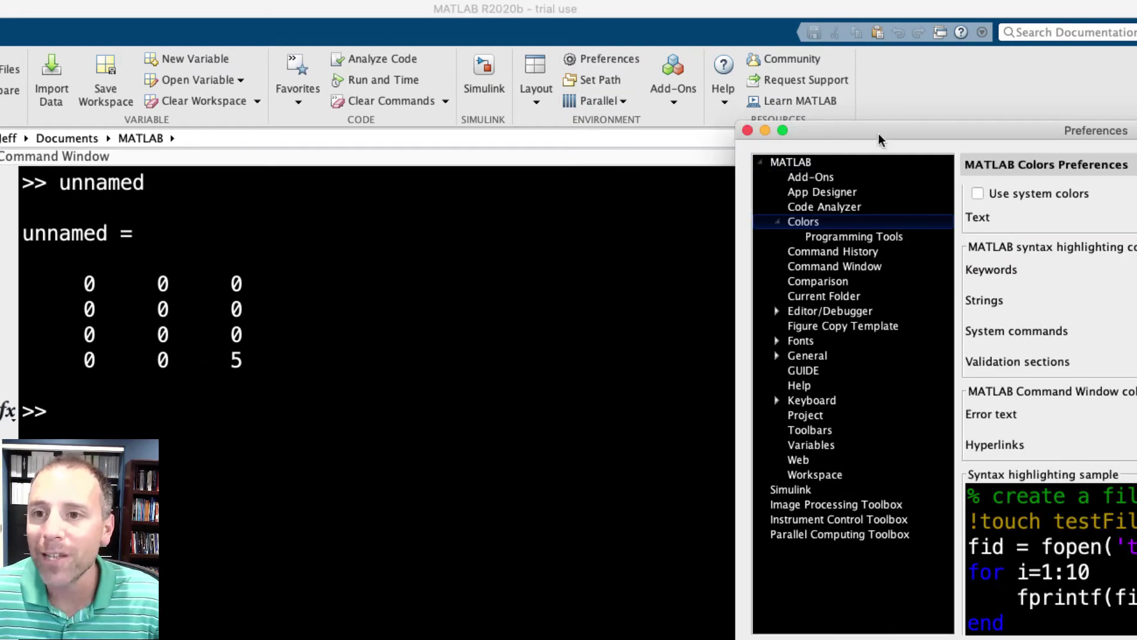
left_click_drag(878, 132, 437, 98)
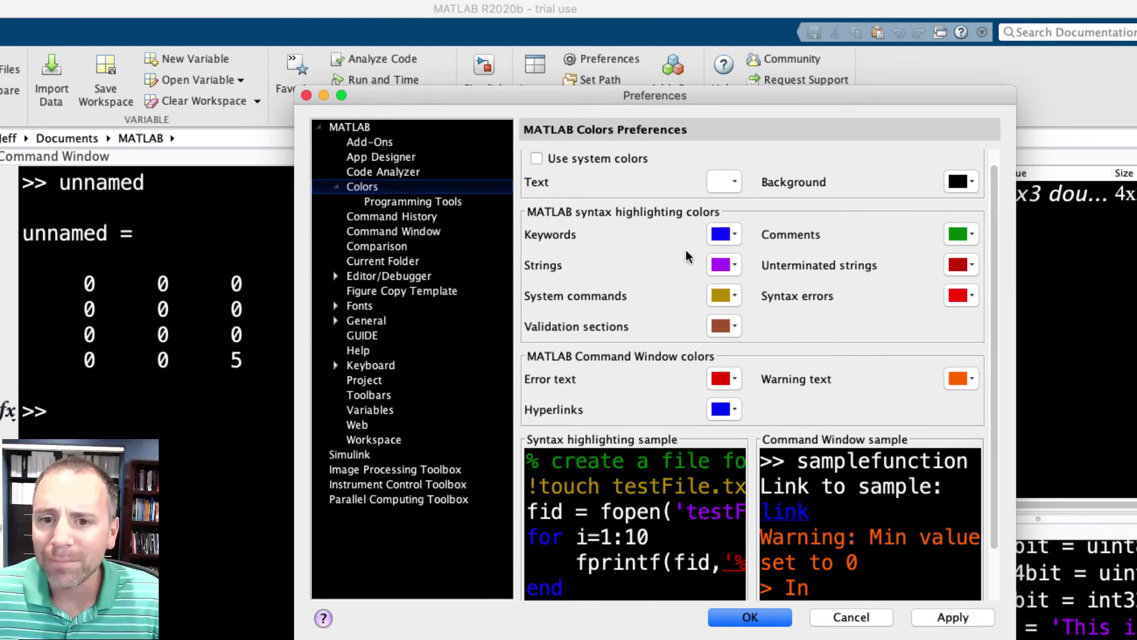
left_click(734, 266)
left_click(798, 313)
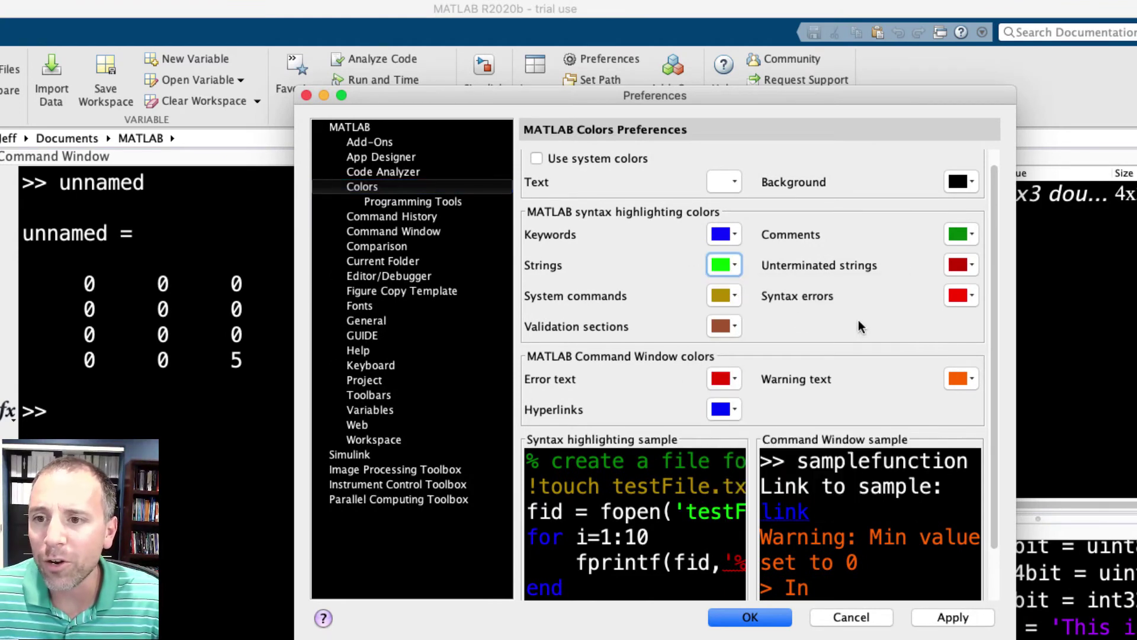
left_click(958, 235)
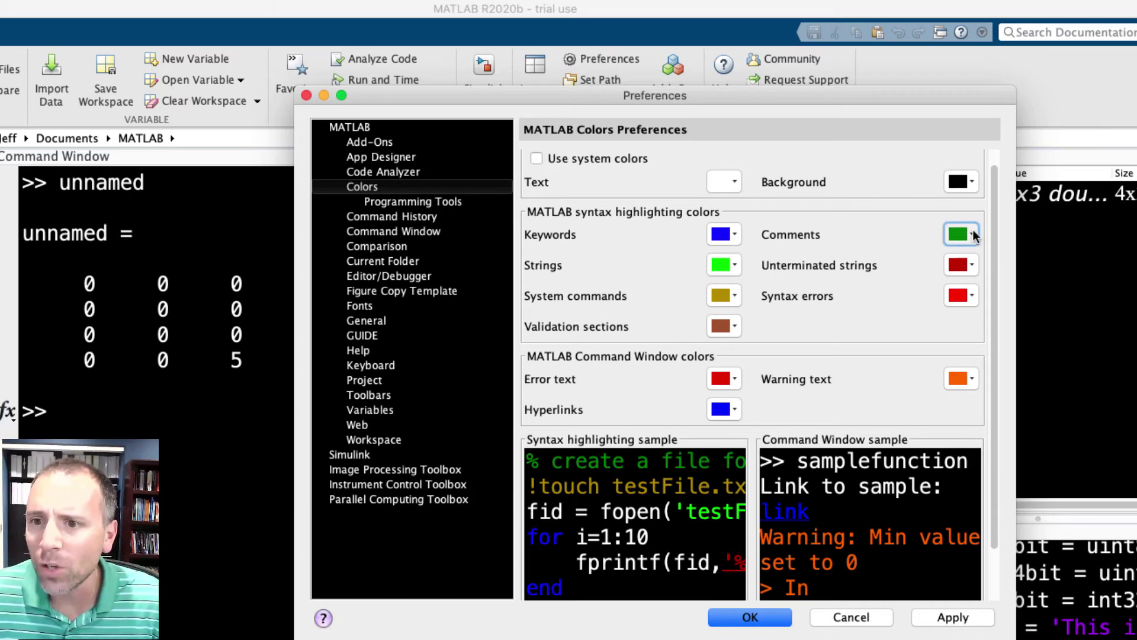
left_click(1090, 284)
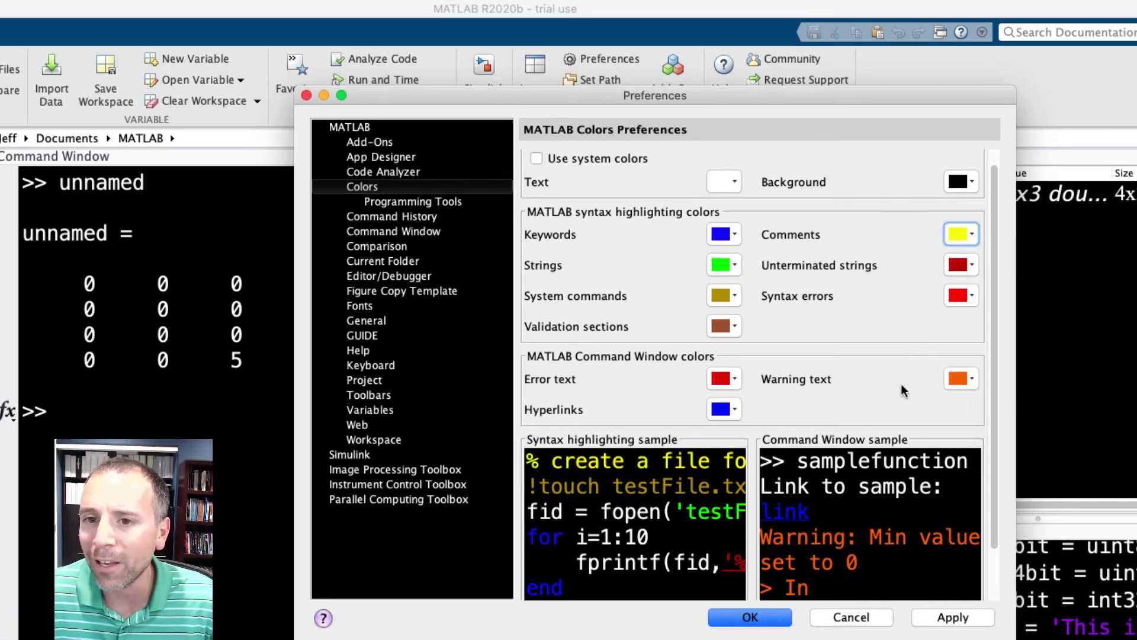
Step: Save the colour changes and run the comment '%This is a yellow comment'
left_click(750, 617)
left_click(556, 617)
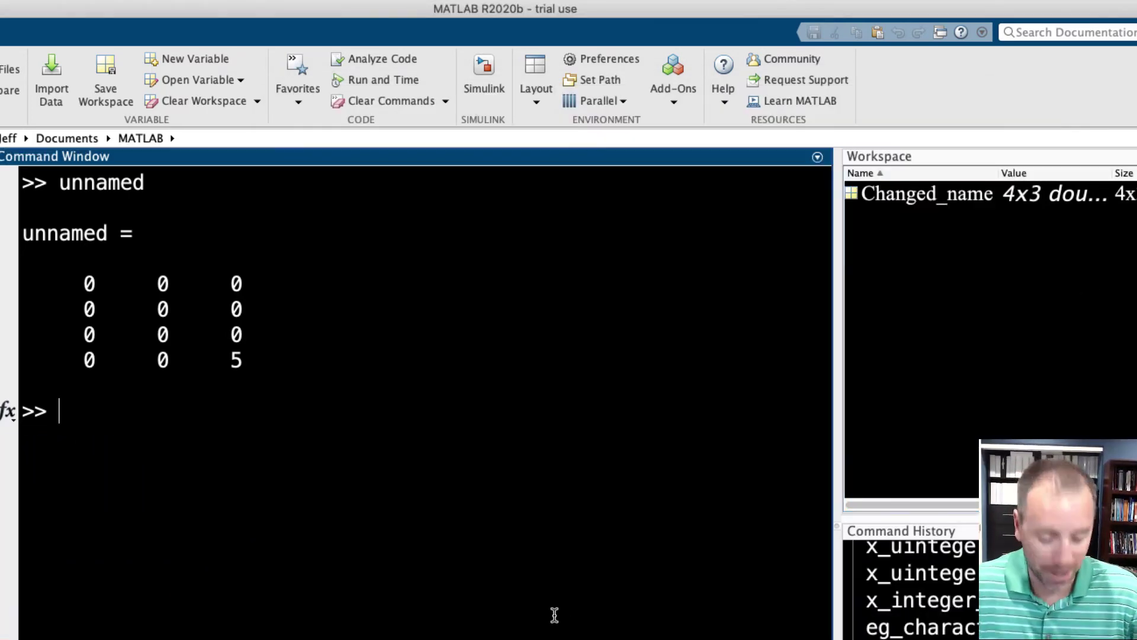
type("%This i")
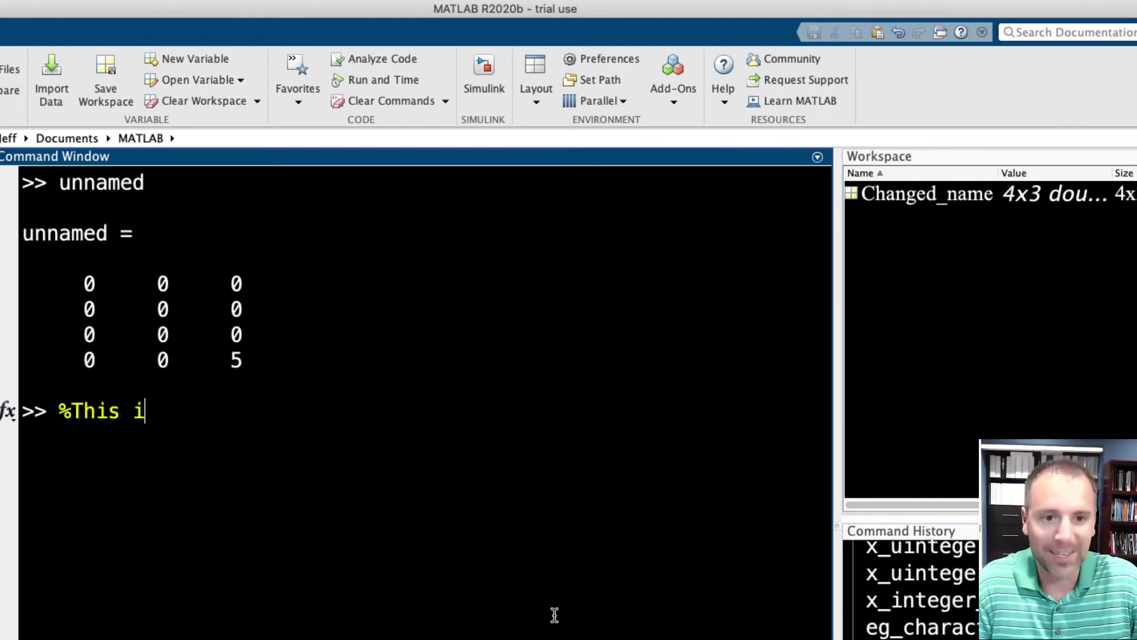
type("s a yellow comment")
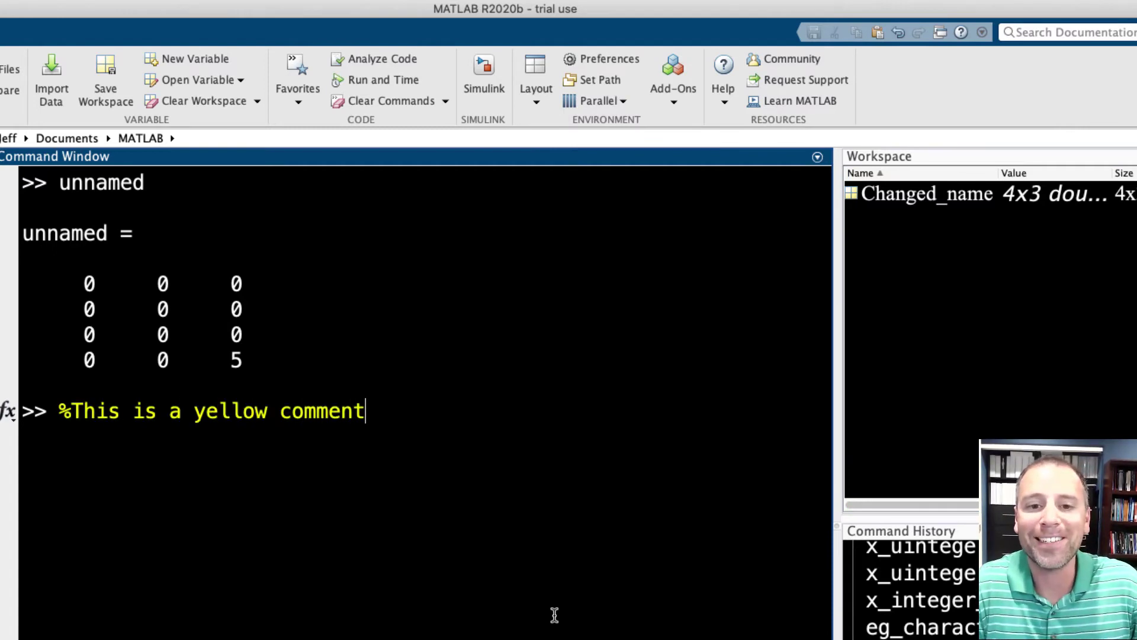
key("Return")
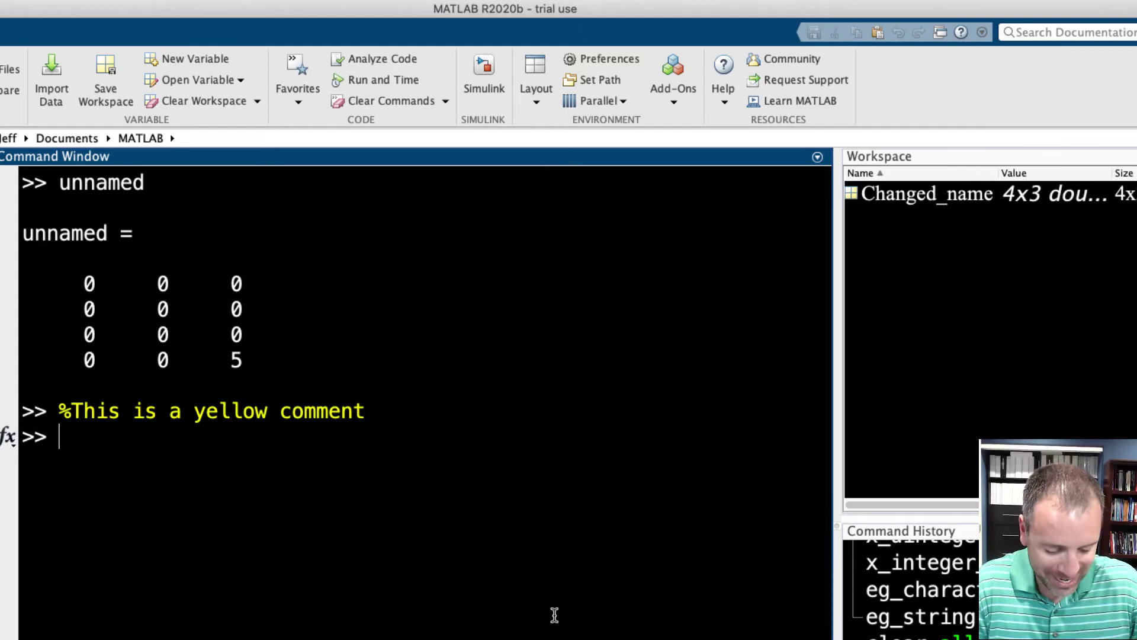
Step: Assign string = "This string is in green", then bring up Preferences
type("string -=")
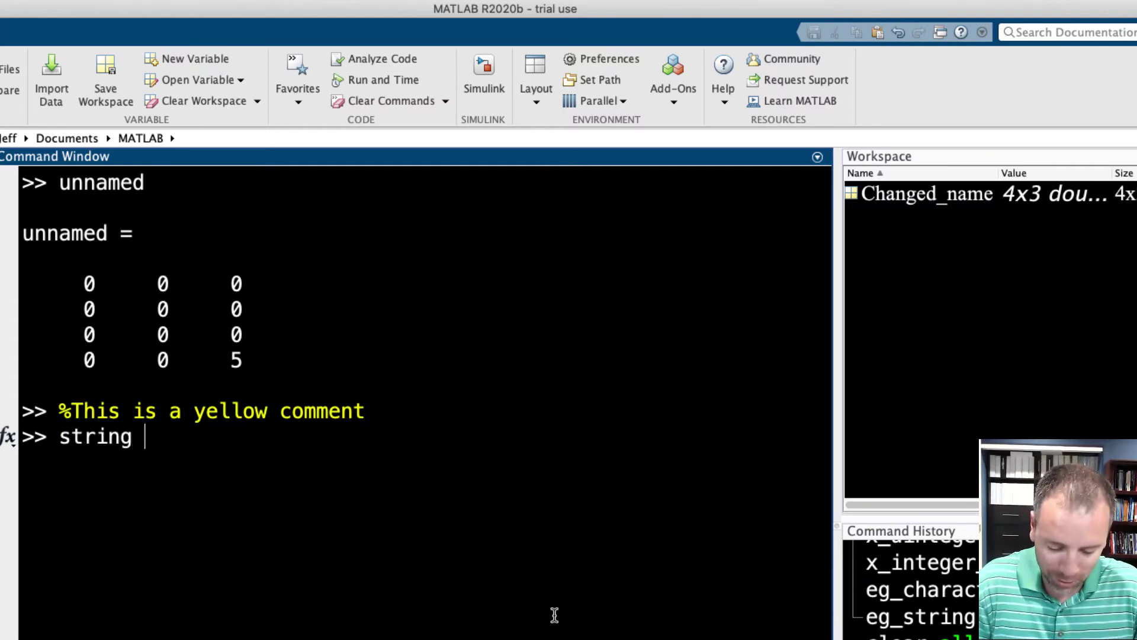
type("\"\"")
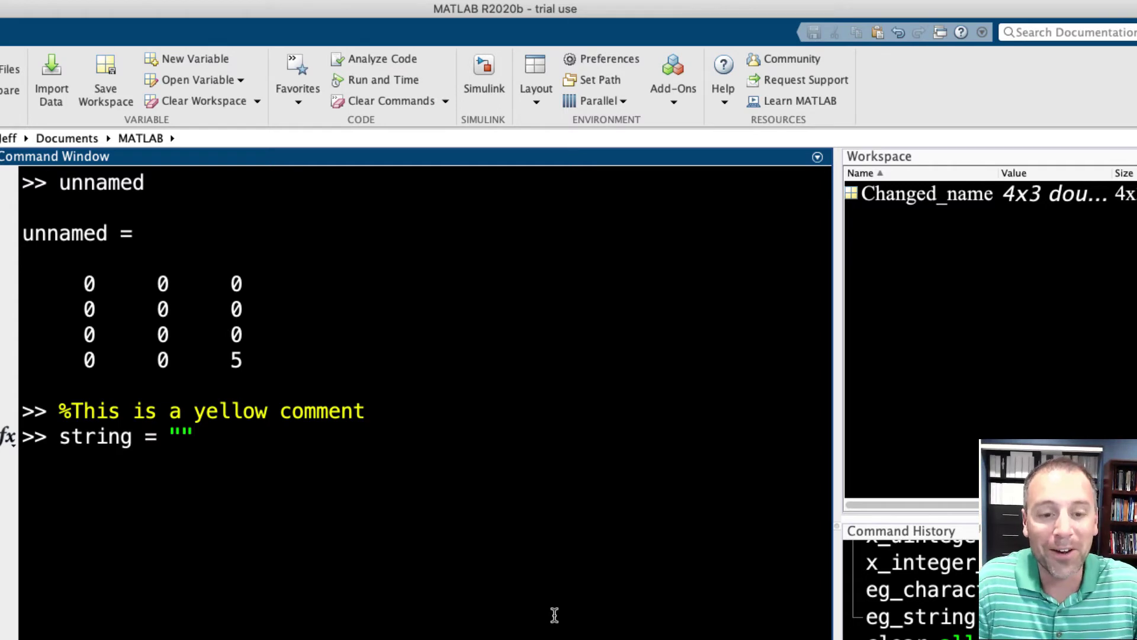
type("This string is ")
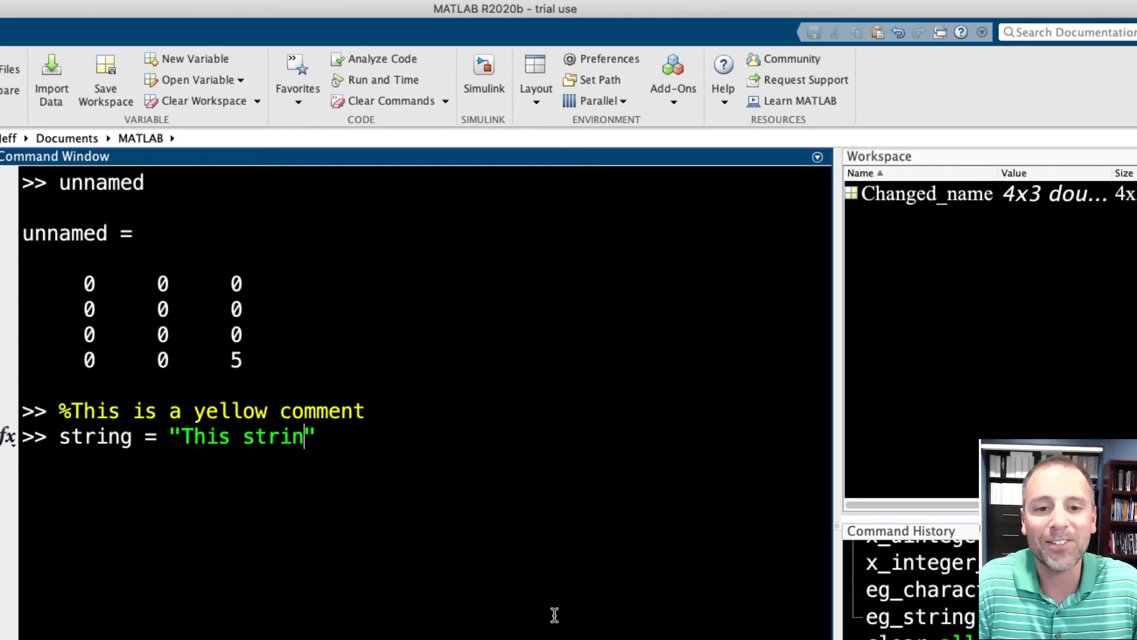
type("in green")
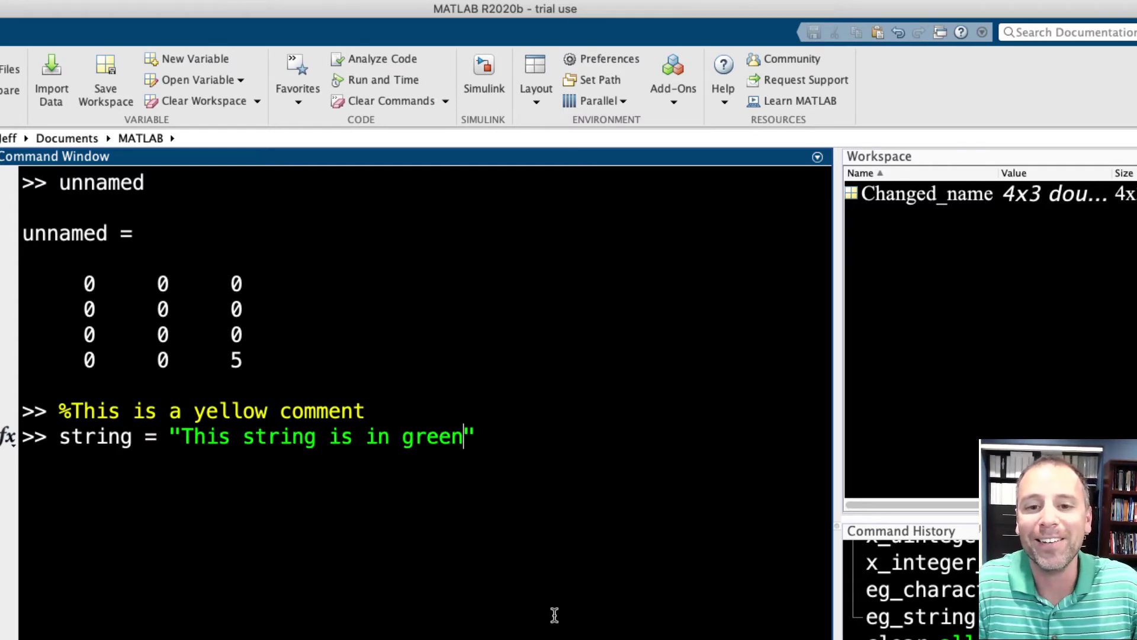
key("Return")
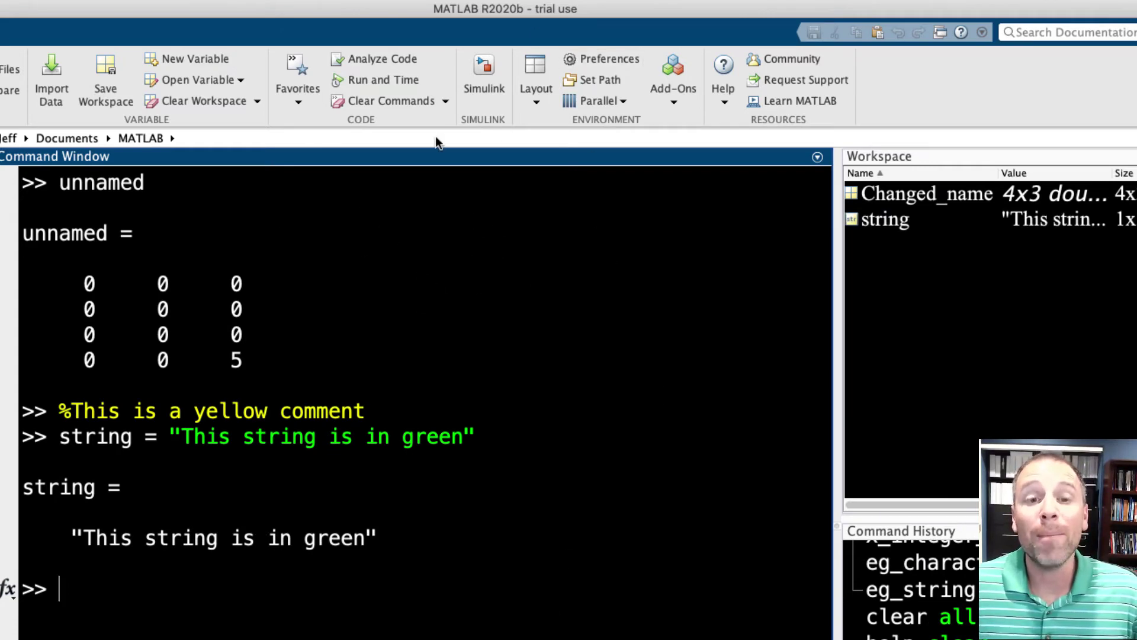
left_click(607, 57)
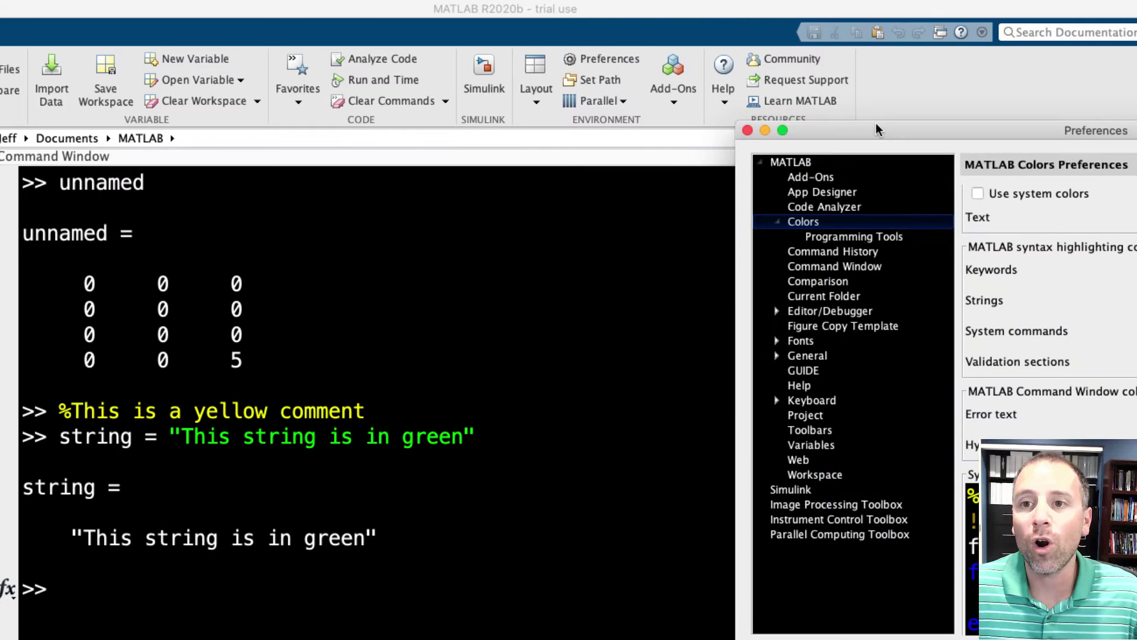
Step: Re-enable system colours, restore the default colours, and confirm with OK
left_click_drag(876, 123, 463, 76)
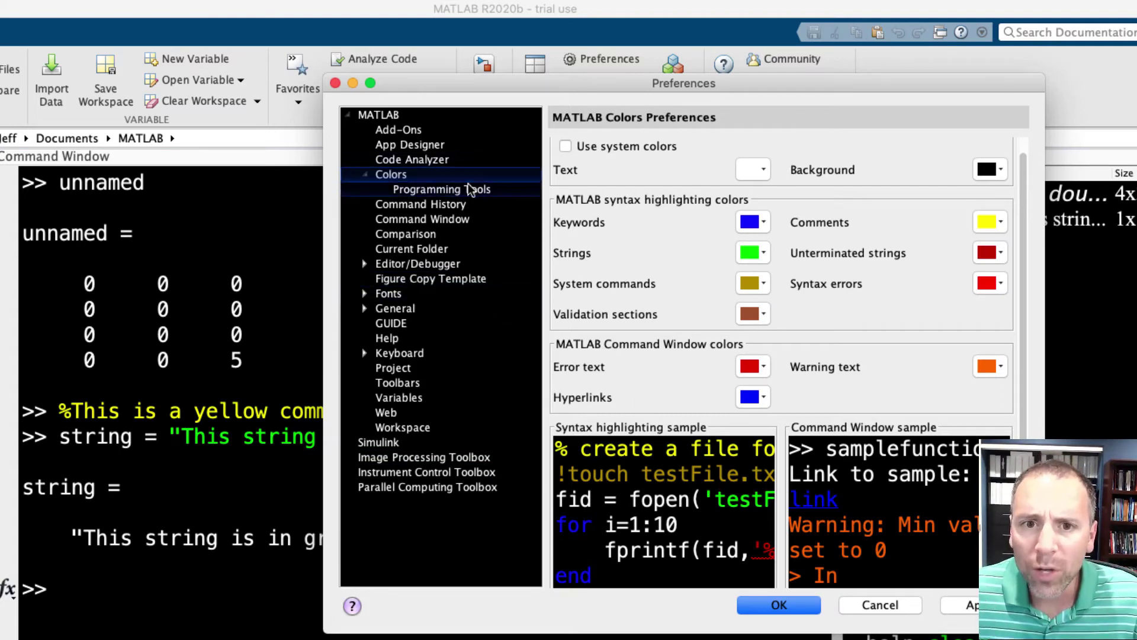
left_click(570, 143)
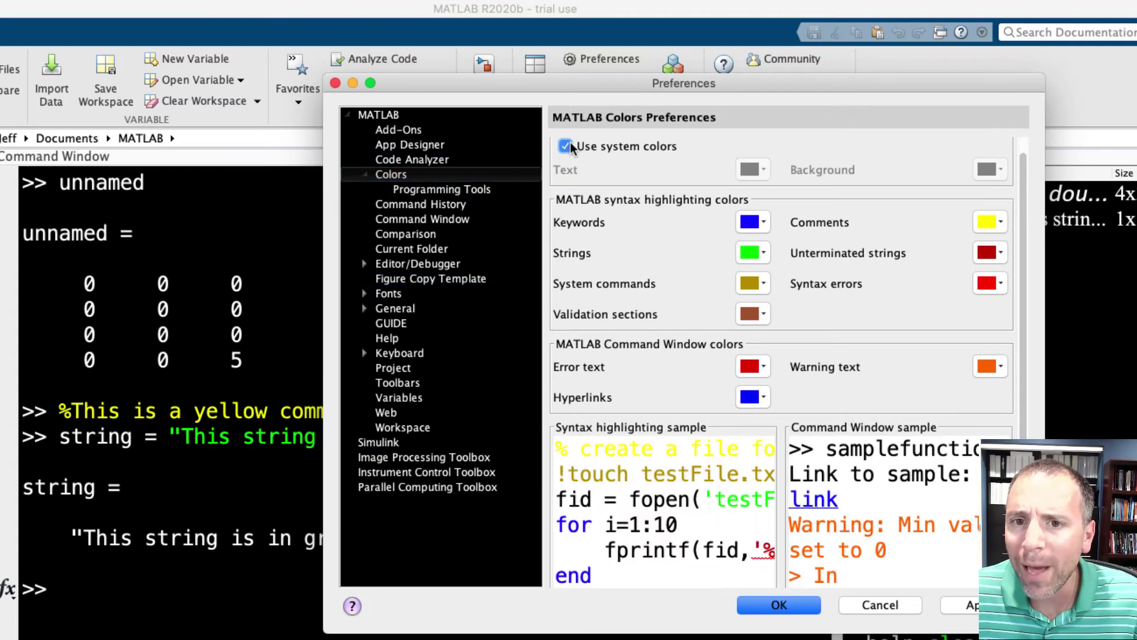
scroll(748, 295, "down", 1)
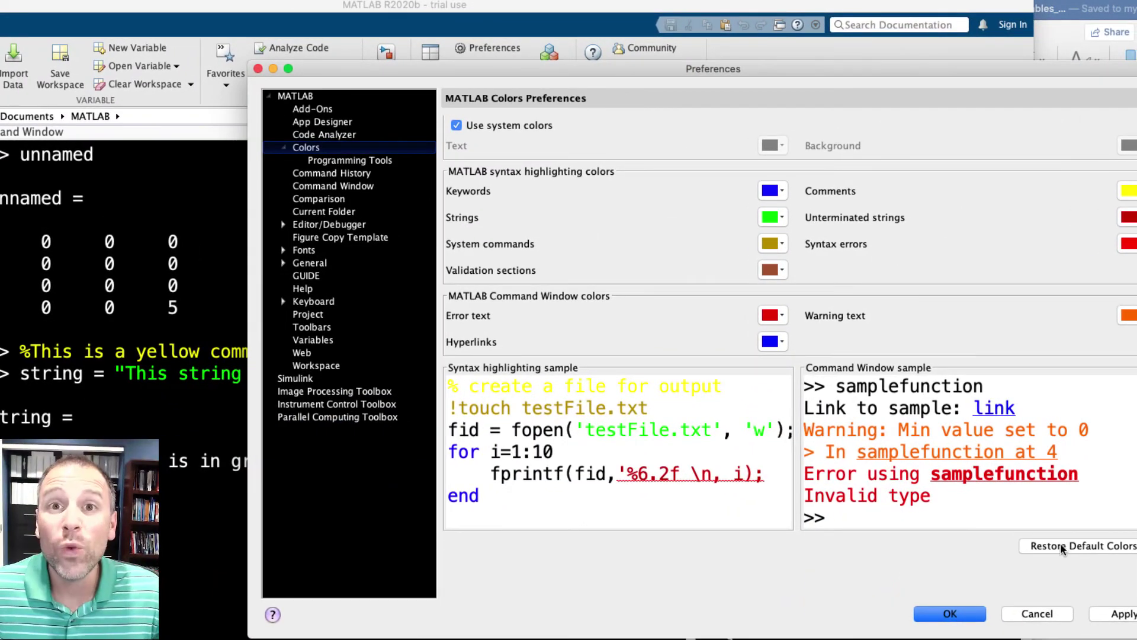
left_click(1062, 546)
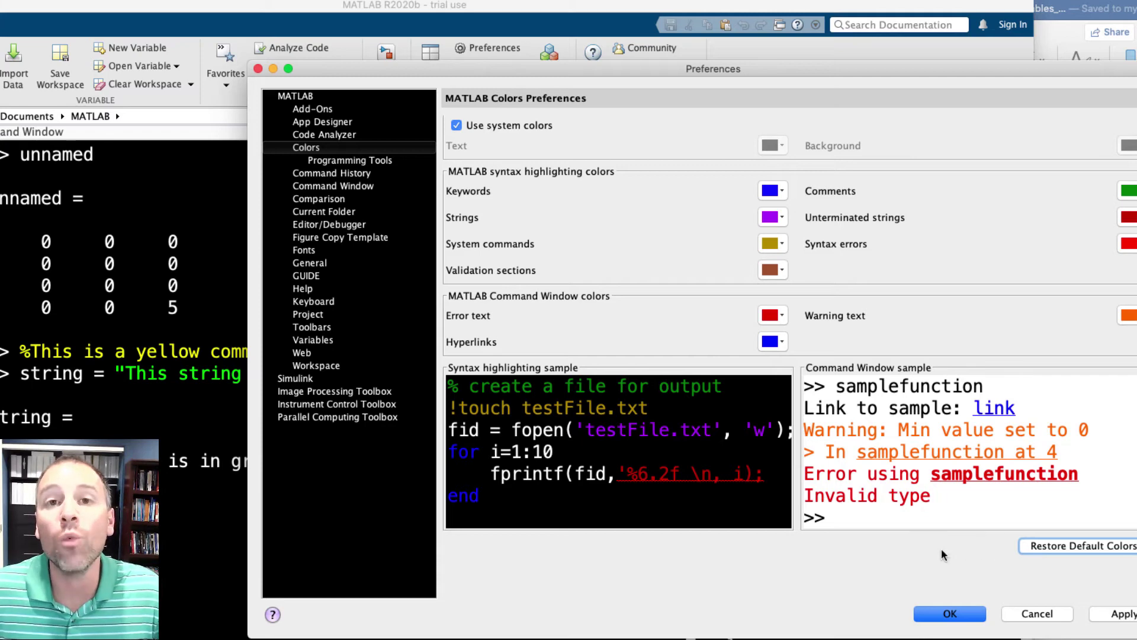
left_click(942, 610)
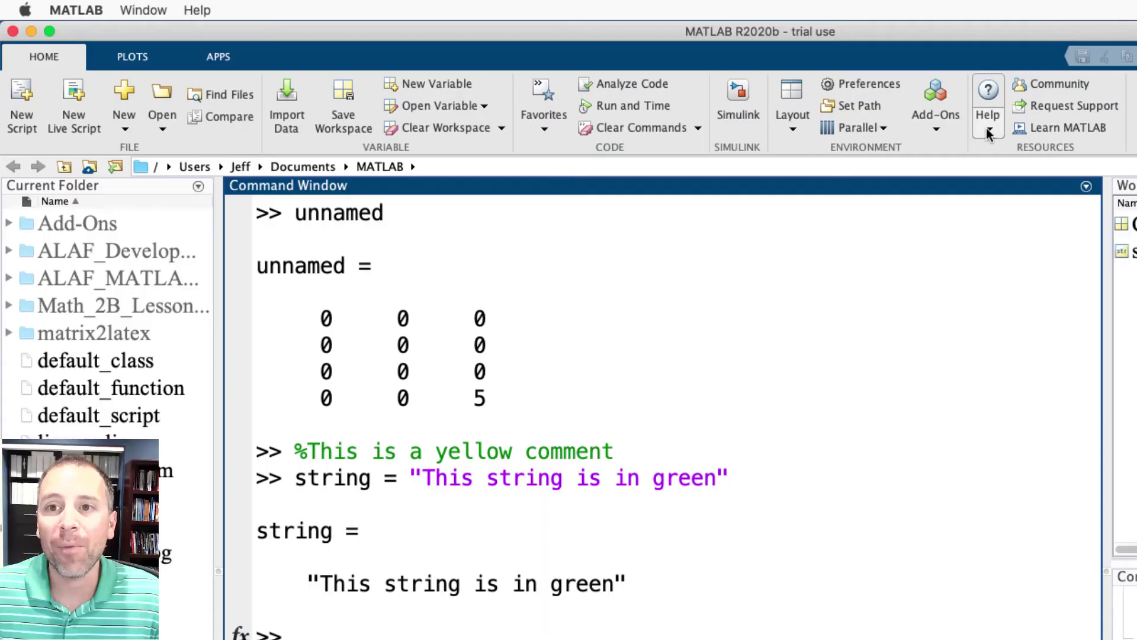
left_click(987, 128)
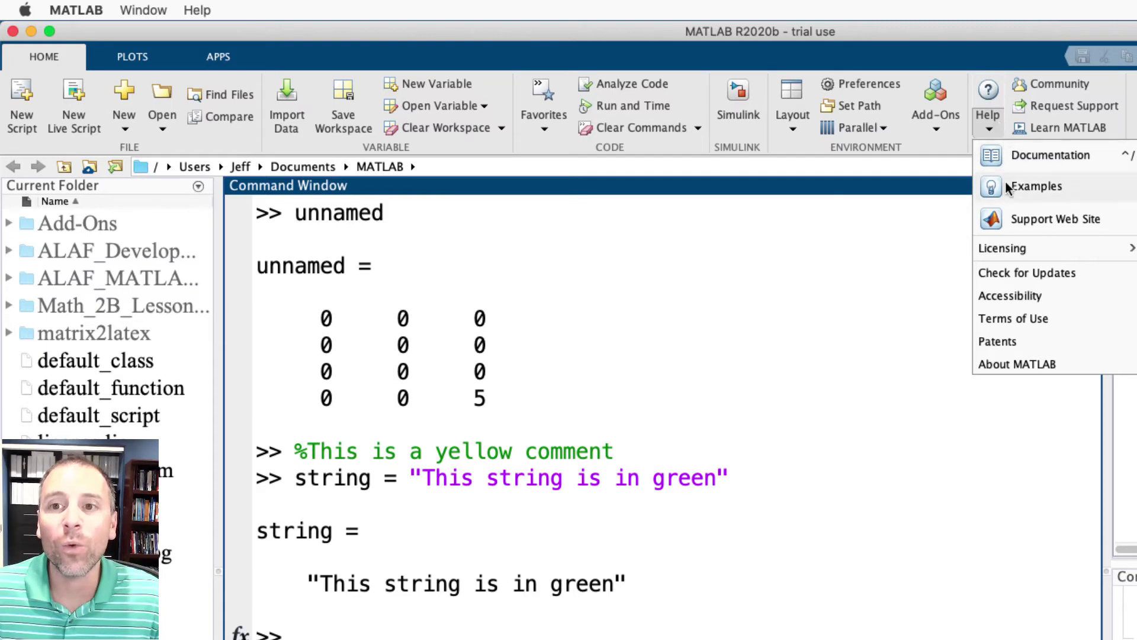
left_click(990, 129)
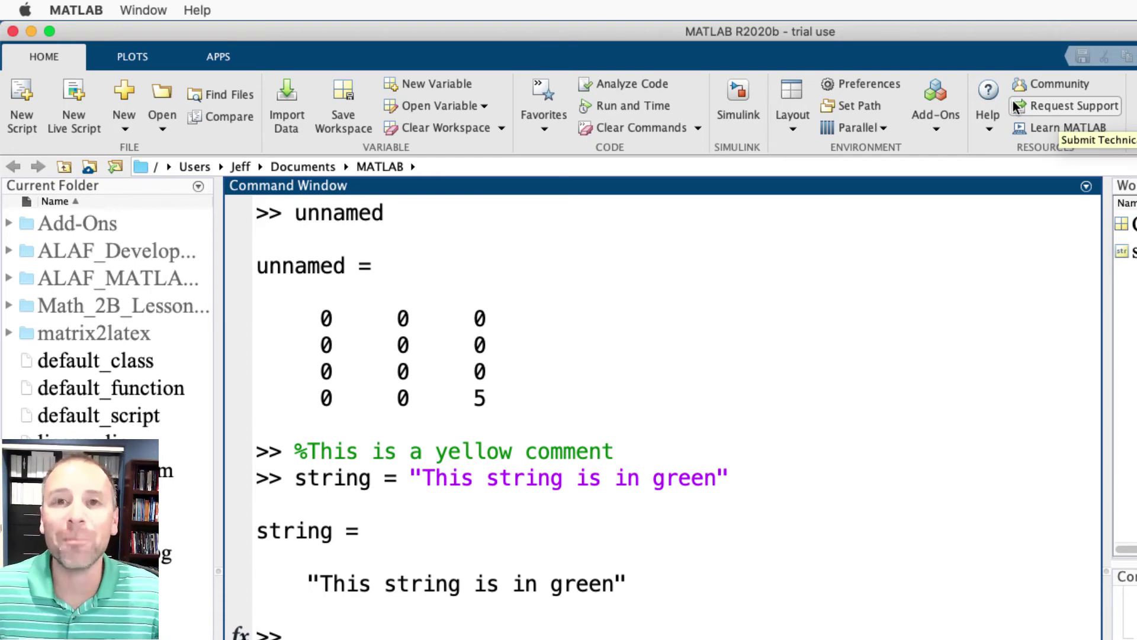
left_click(1046, 83)
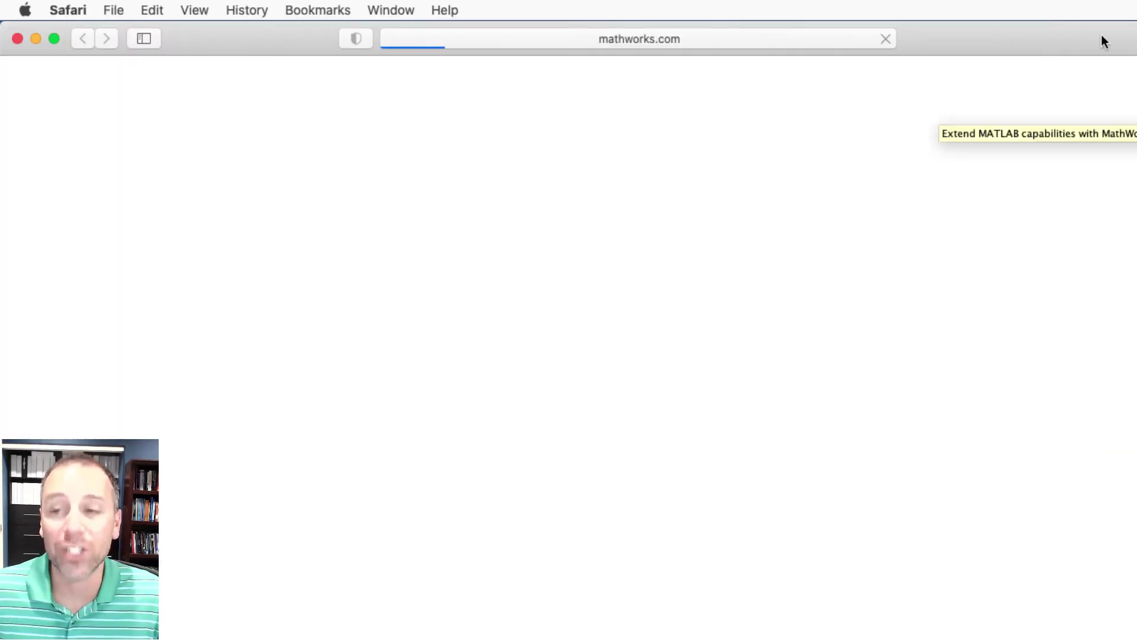
key("super+Tab")
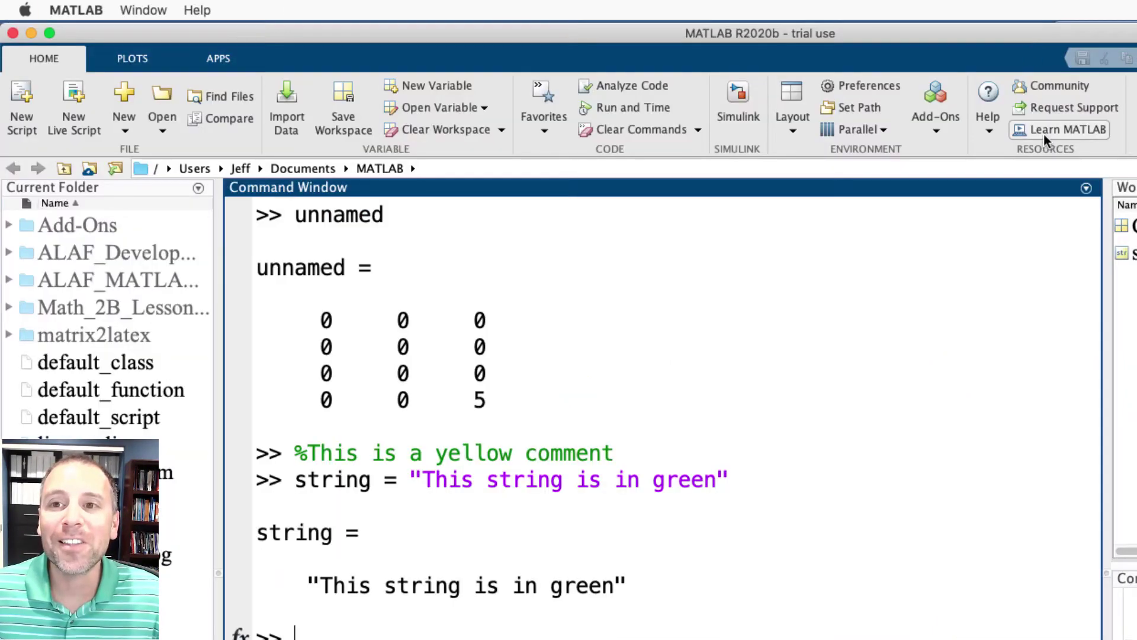
Step: Open the Learn MATLAB training page and scroll down to the Core MATLAB courses
left_click(1045, 133)
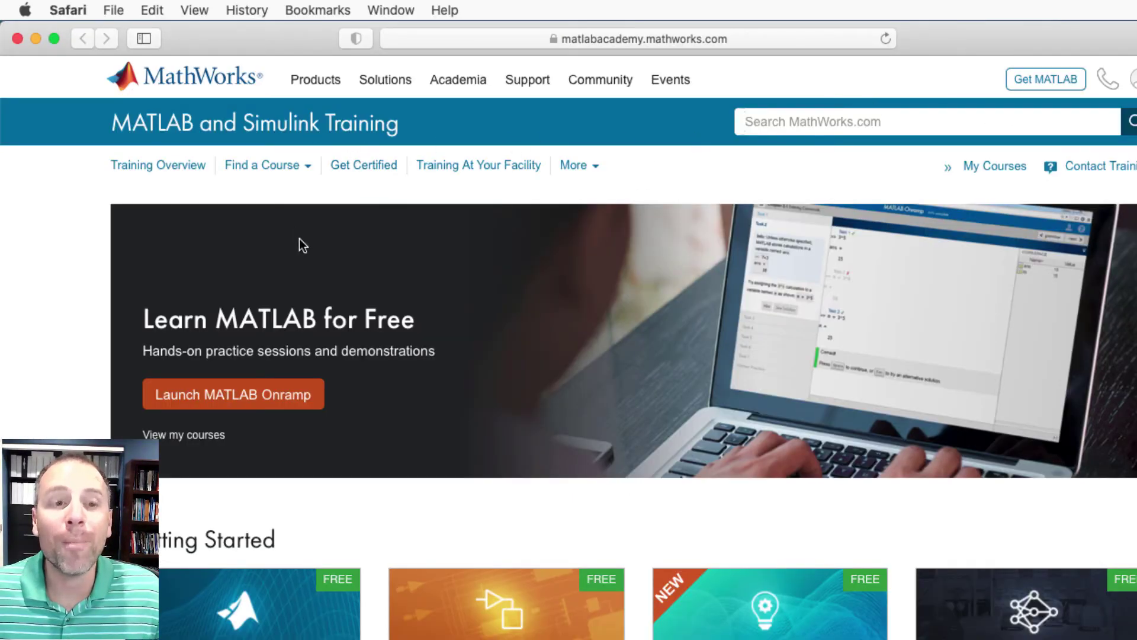
scroll(317, 328, "down", 6)
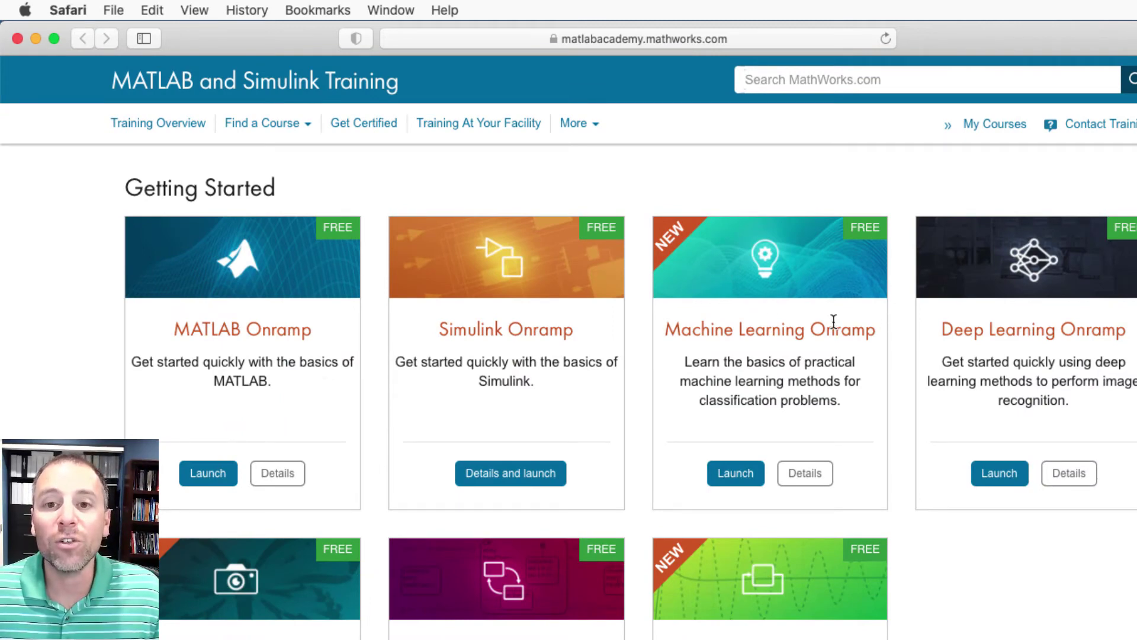
scroll(774, 367, "down", 3)
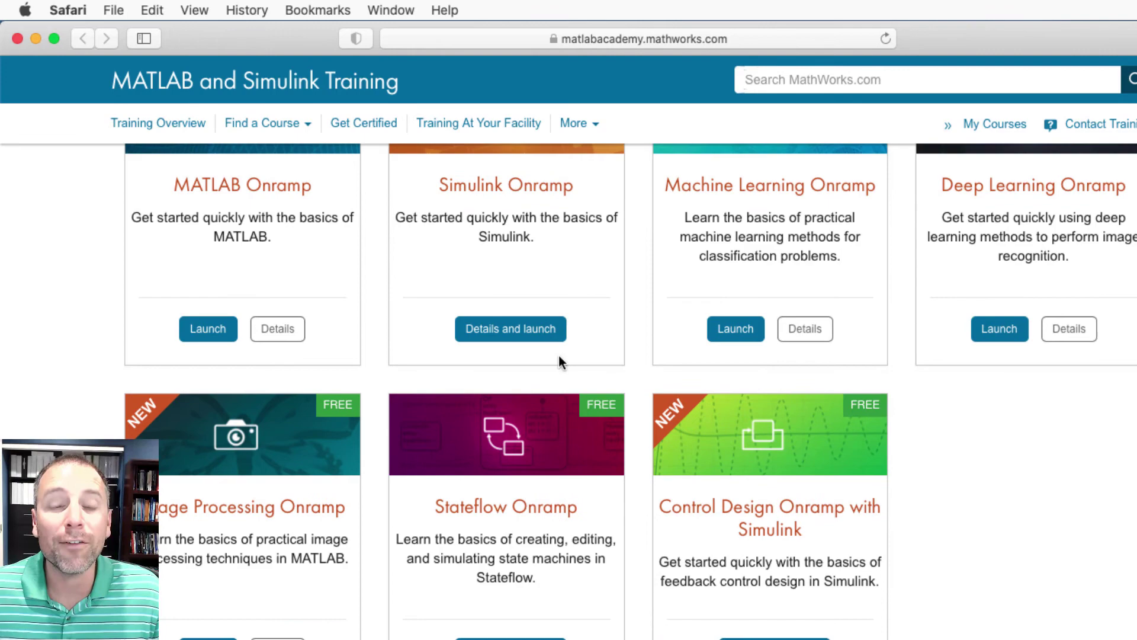
scroll(560, 359, "up", 5)
scroll(560, 366, "down", 2)
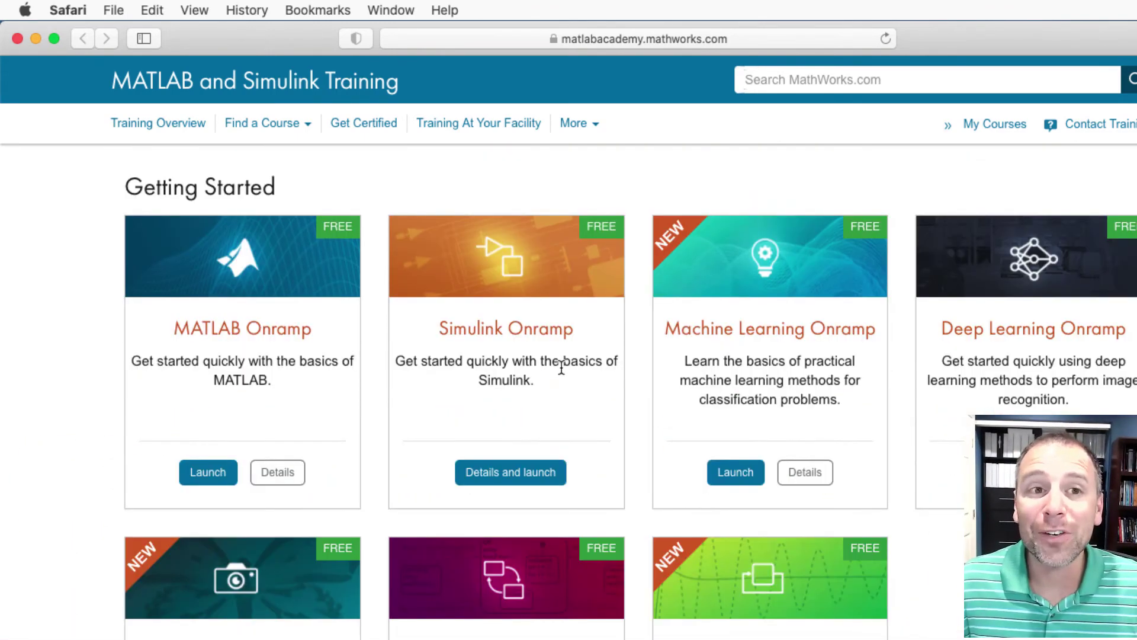
scroll(416, 321, "down", 11)
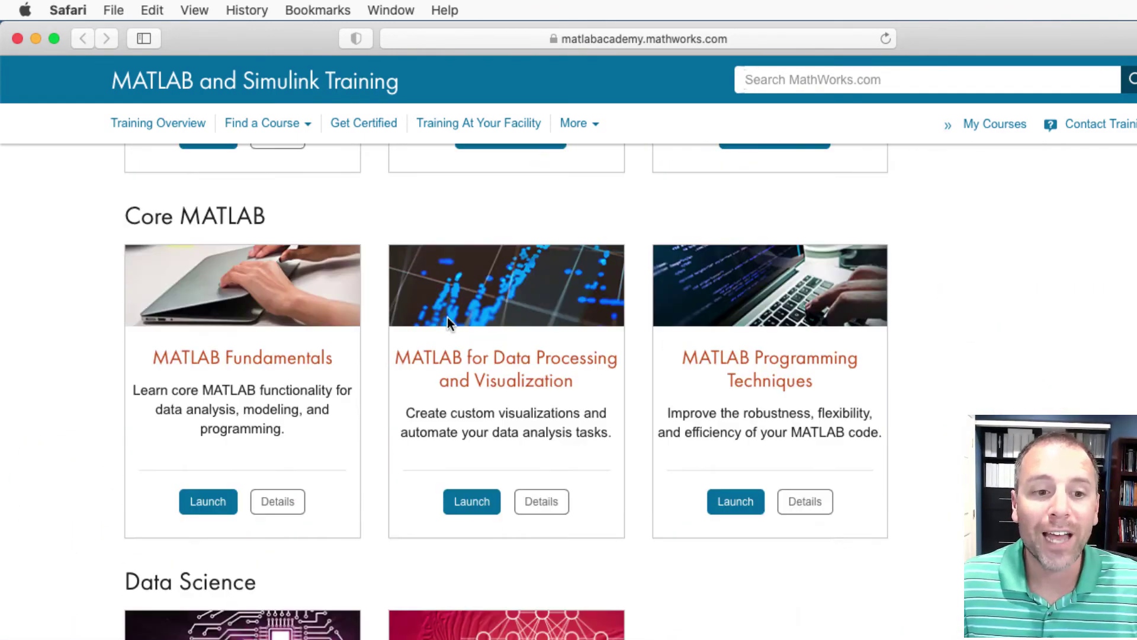
scroll(385, 364, "up", 5)
scroll(379, 366, "down", 1)
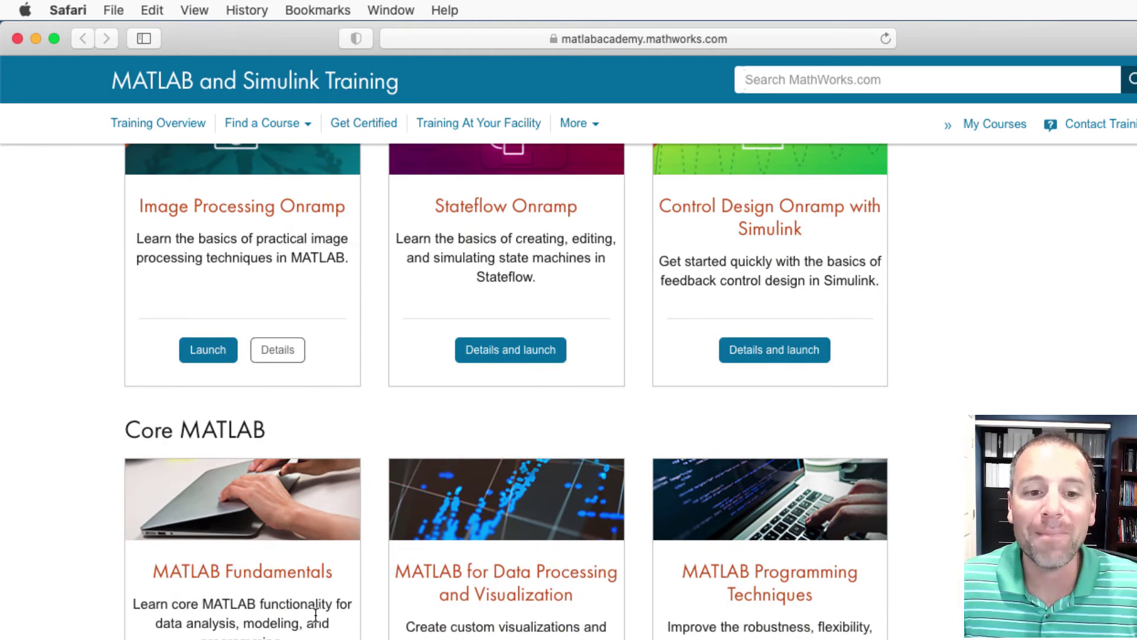
scroll(309, 619, "down", 3)
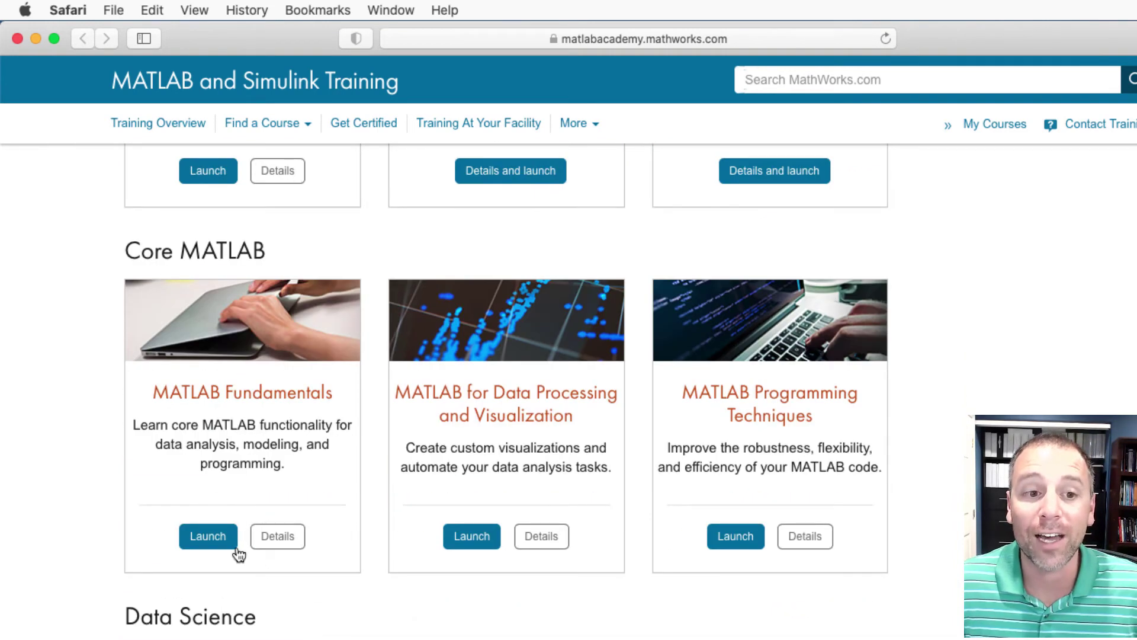